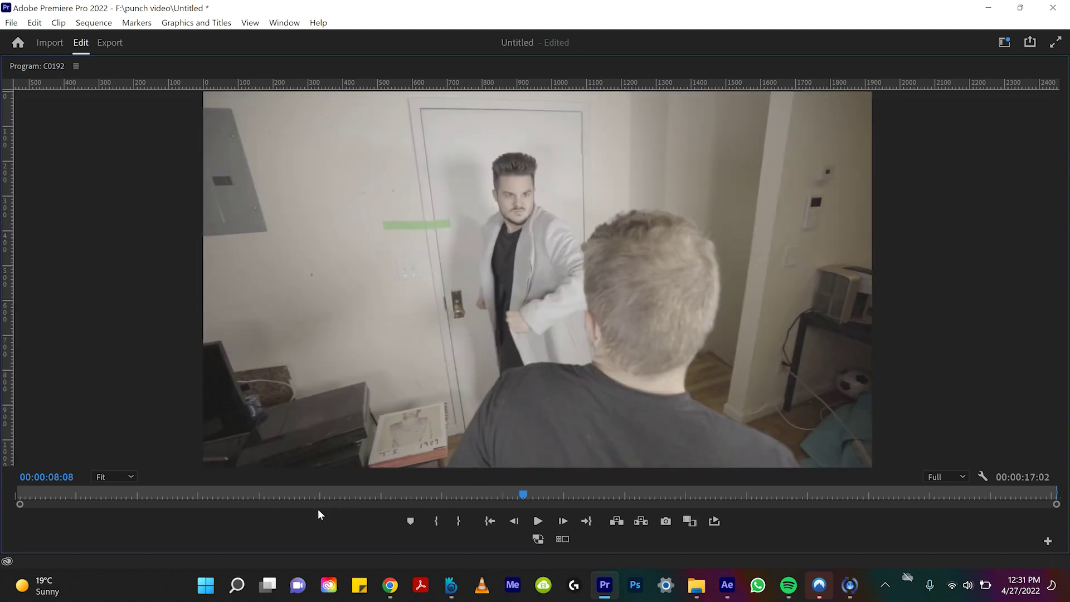
# Show the Time Remapping Speed keyframes on the C0192.MP4 clip in the timeline.
pyautogui.press('space')
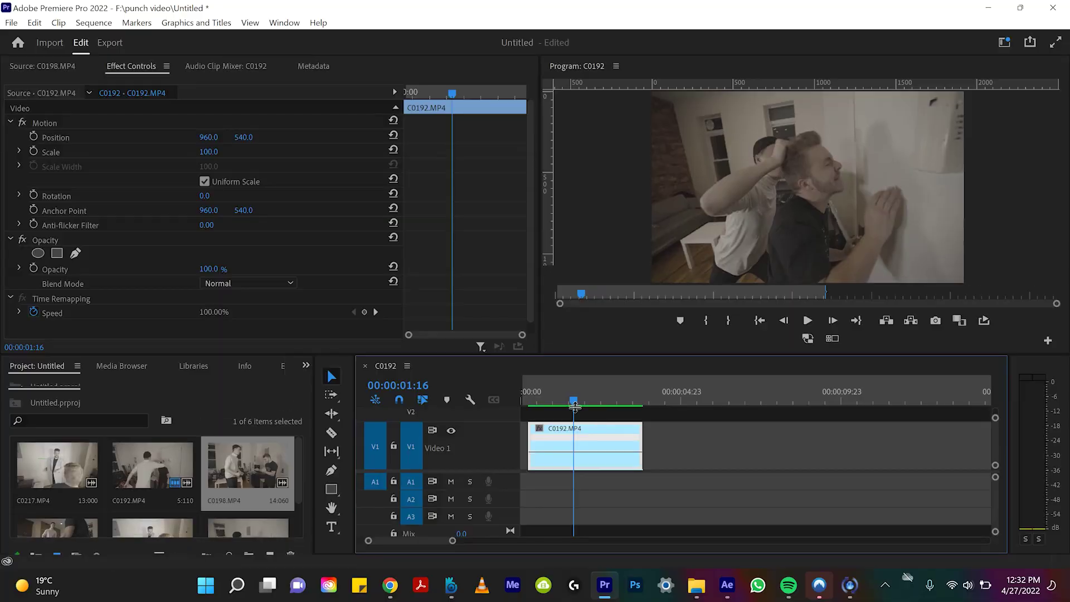
pyautogui.moveTo(572, 419)
pyautogui.mouseDown()
pyautogui.moveTo(559, 414)
pyautogui.moveTo(571, 413)
pyautogui.mouseUp()
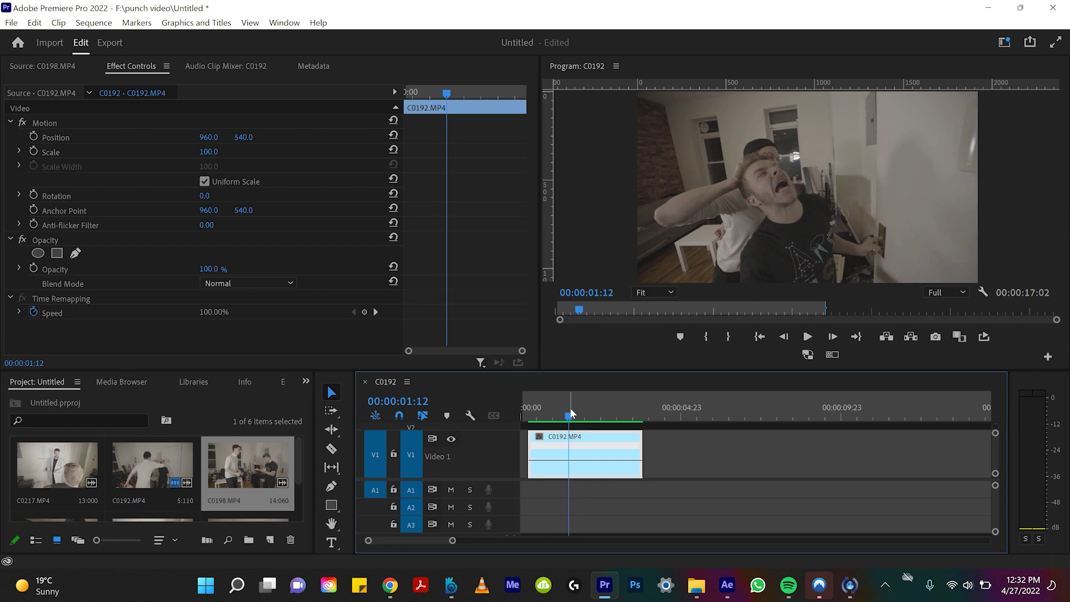
pyautogui.rightClick(619, 446)
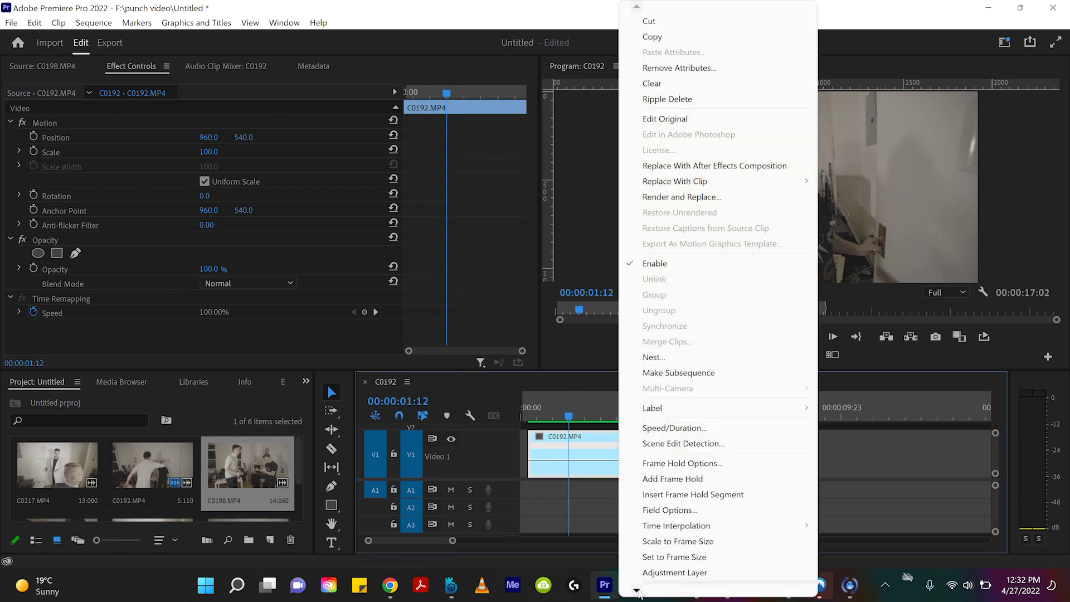
pyautogui.moveTo(637, 590)
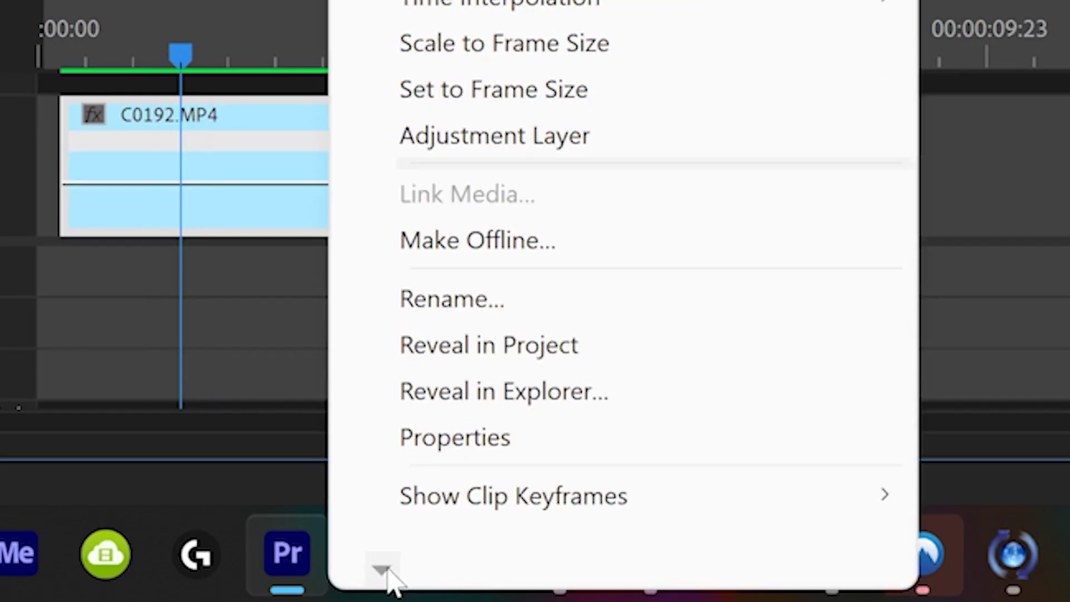
pyautogui.moveTo(493, 501)
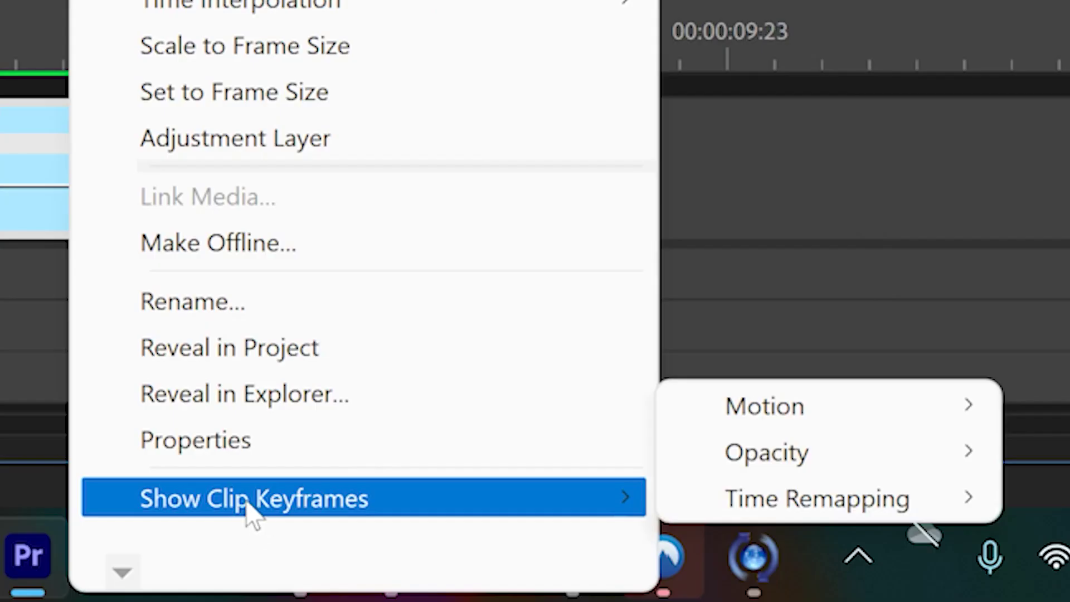
pyautogui.moveTo(824, 502)
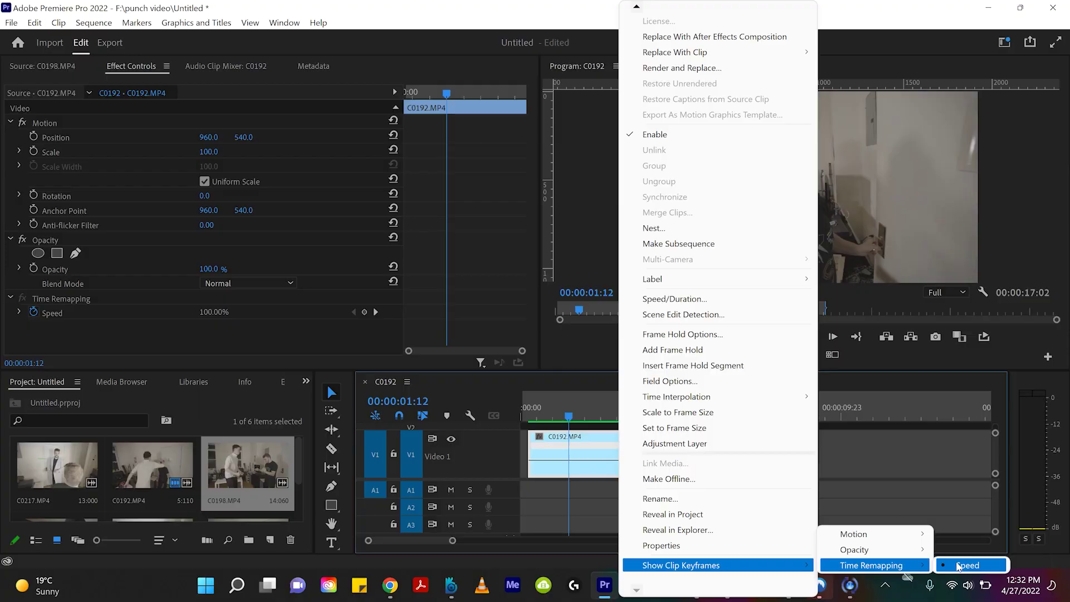
pyautogui.click(768, 459)
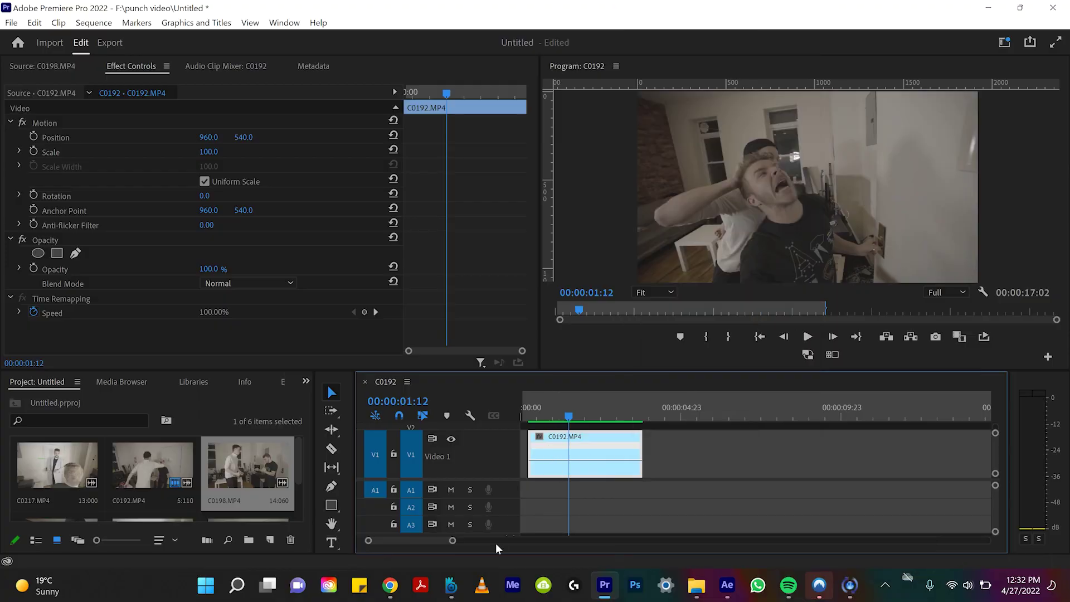
# Raise the whole clip's speed to 300% with its speed line and play back the result.
pyautogui.moveTo(452, 540); pyautogui.dragTo(430, 540)
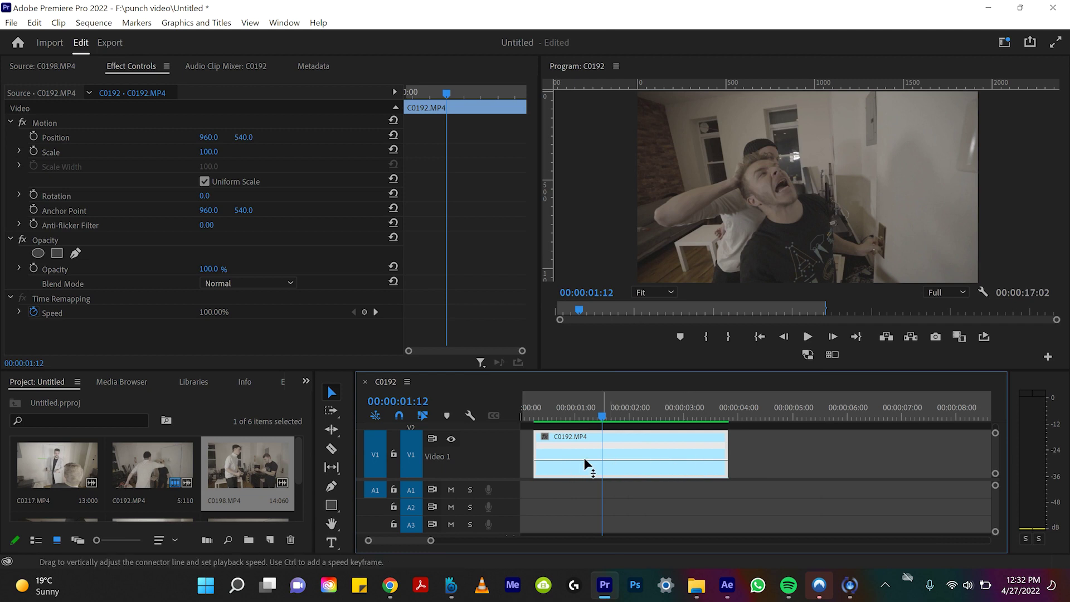
pyautogui.moveTo(645, 457); pyautogui.dragTo(646, 445)
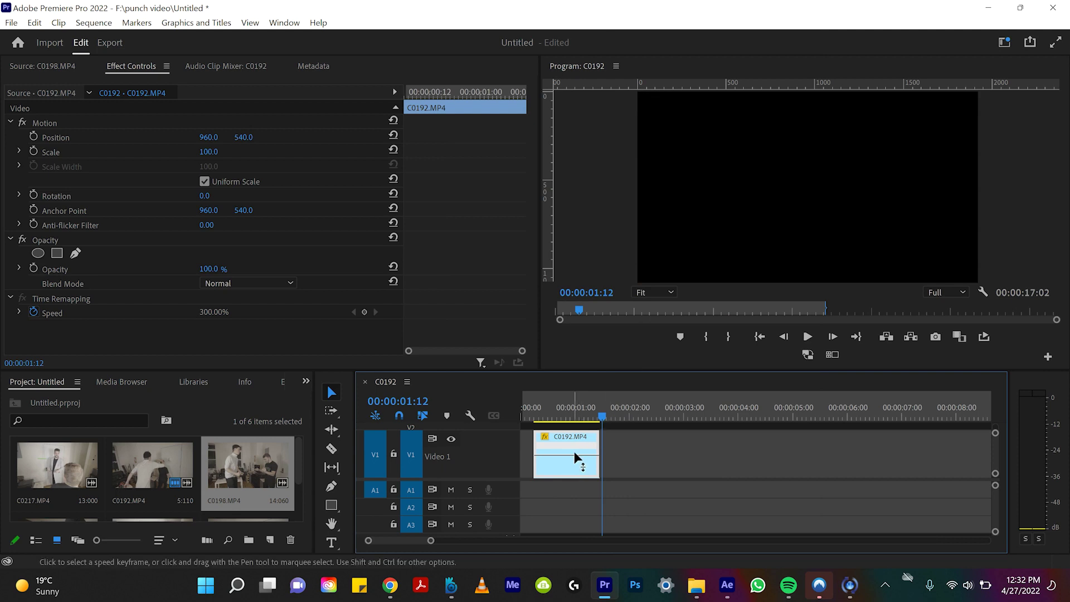
pyautogui.press('space')
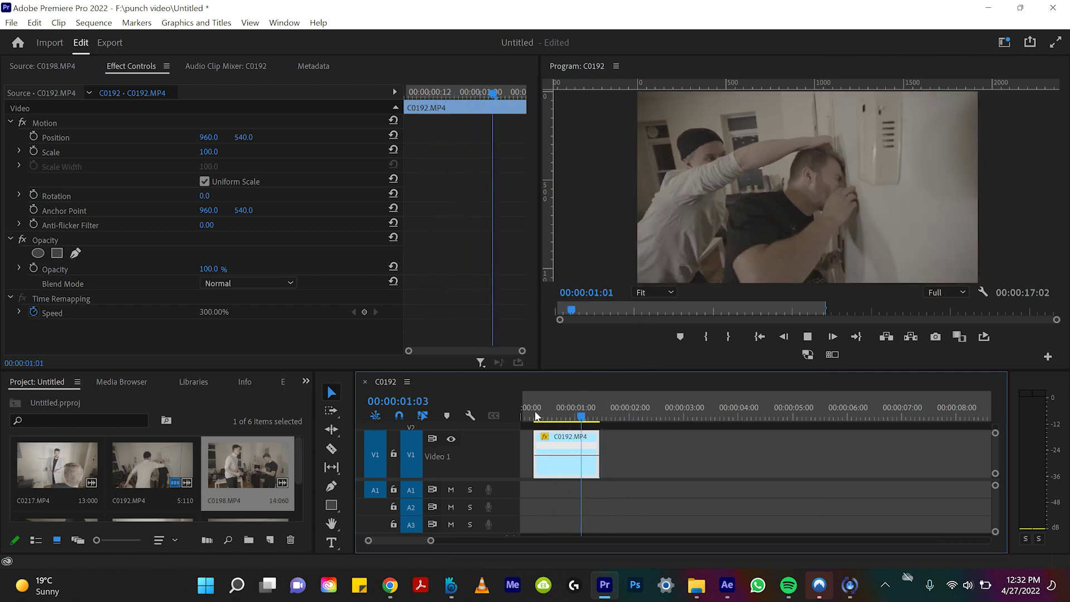
pyautogui.click(535, 413)
pyautogui.press('space')
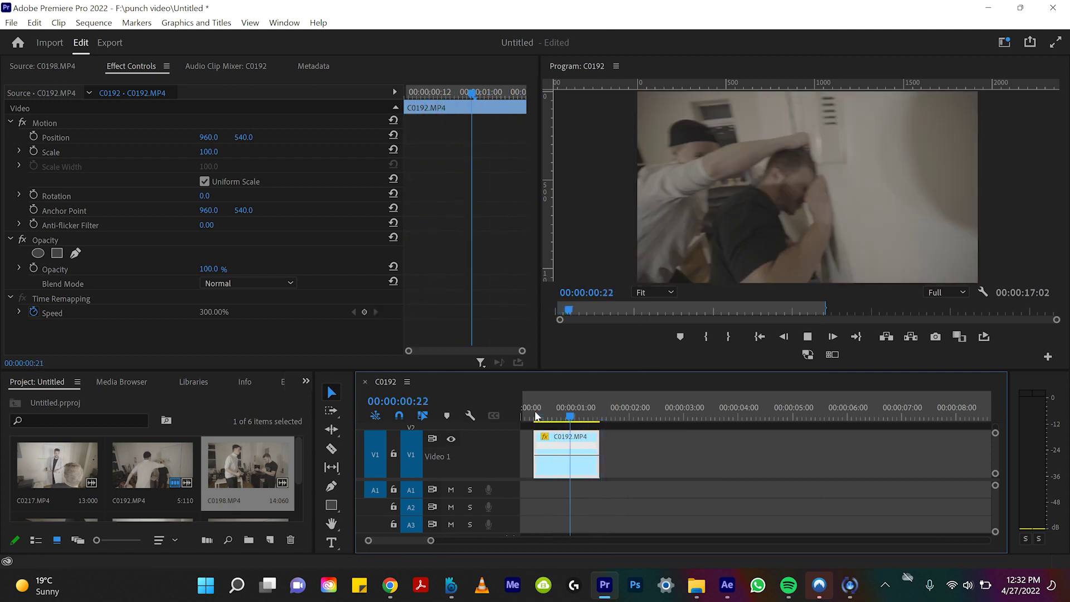
pyautogui.click(535, 413)
# Set the whole clip's speed to 191% with its speed line and play it back.
pyautogui.moveTo(574, 455); pyautogui.dragTo(575, 457)
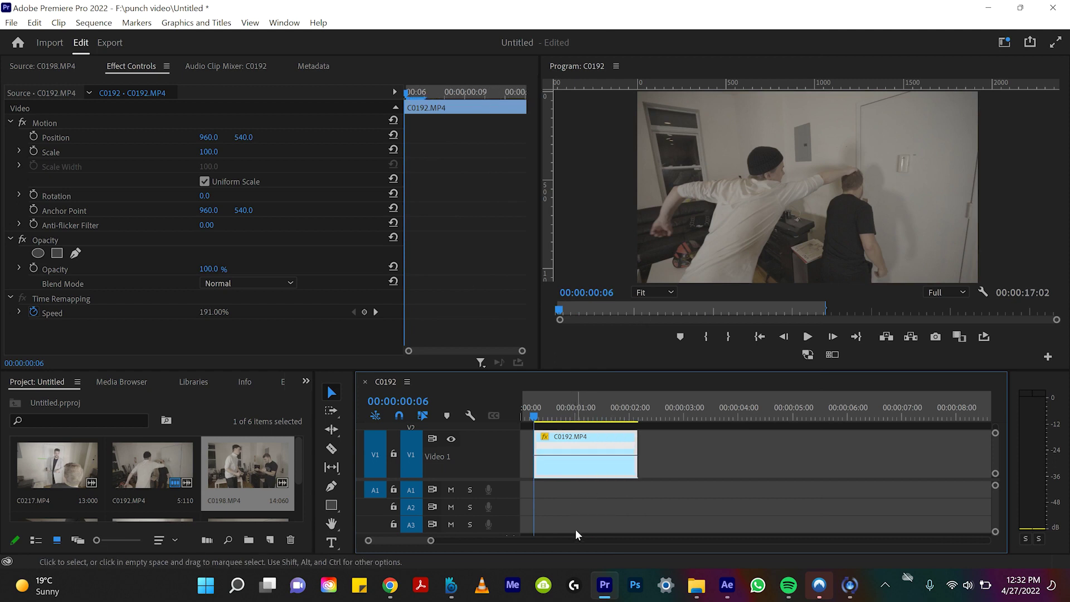
pyautogui.click(553, 418)
pyautogui.press('space')
pyautogui.press('space')
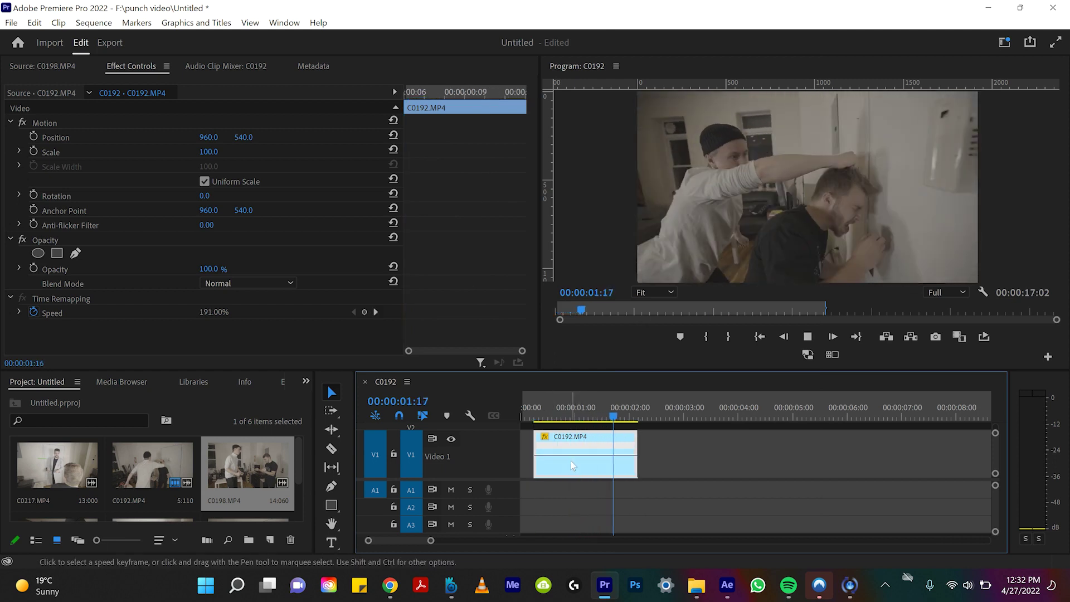
# Slow the whole clip to 41% with its speed line and preview the slow motion.
pyautogui.moveTo(567, 454); pyautogui.dragTo(557, 485)
pyautogui.click(559, 415)
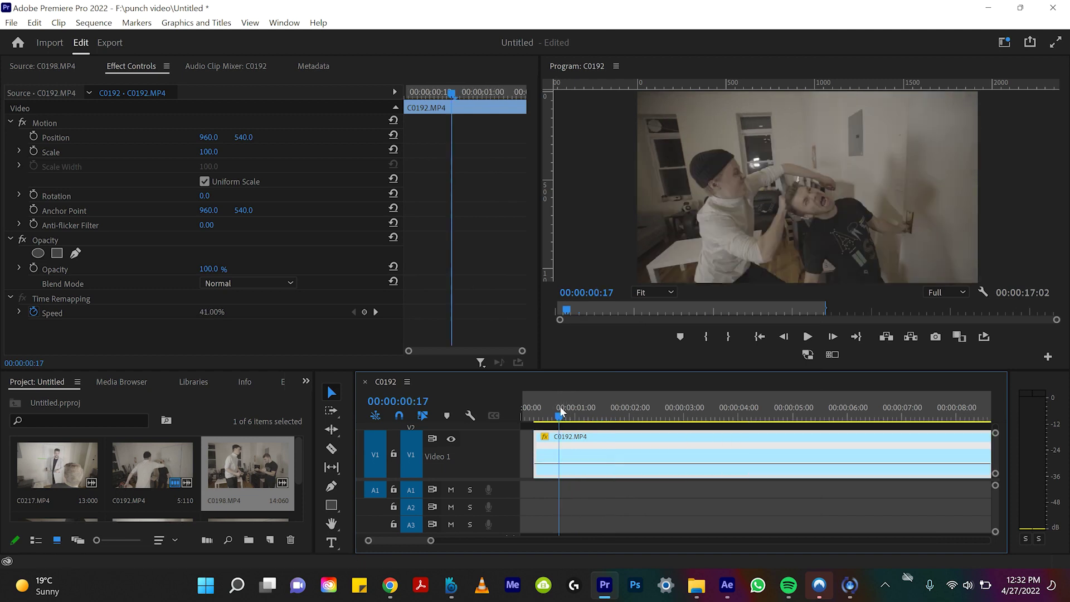
pyautogui.press('space')
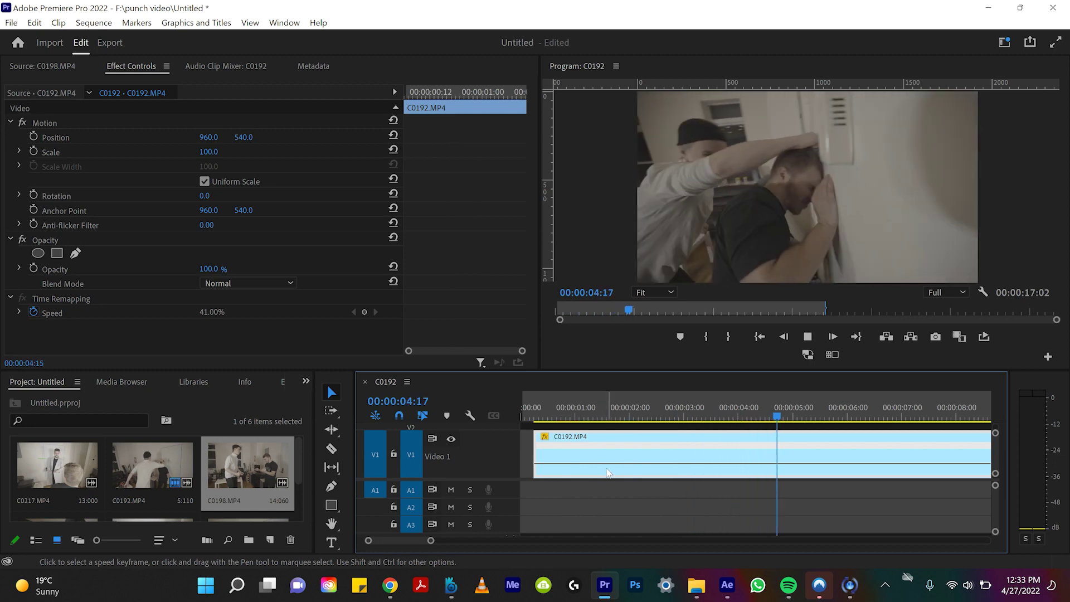
pyautogui.press('space')
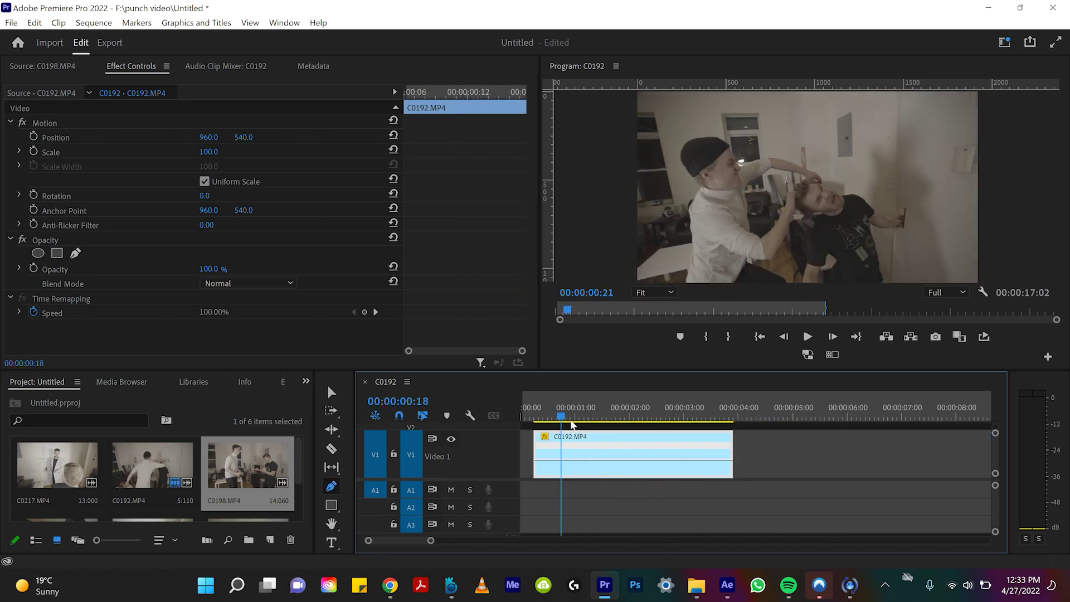
# Add a Time Remapping Speed keyframe to the clip at 00:00:01:03, where the speed-up starts.
pyautogui.moveTo(563, 426); pyautogui.dragTo(595, 440)
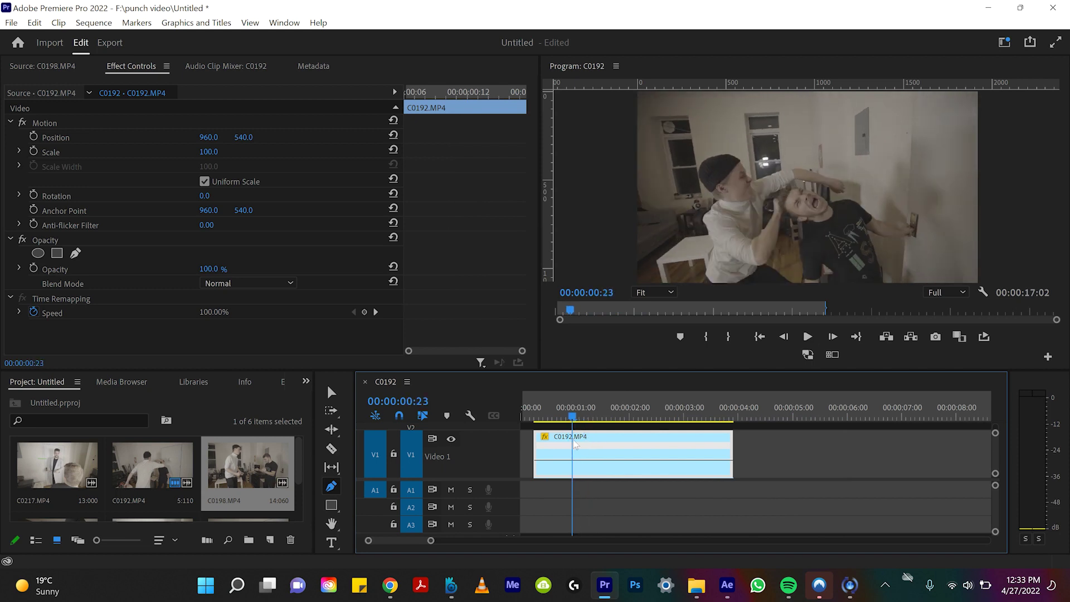
pyautogui.moveTo(593, 448); pyautogui.dragTo(560, 454)
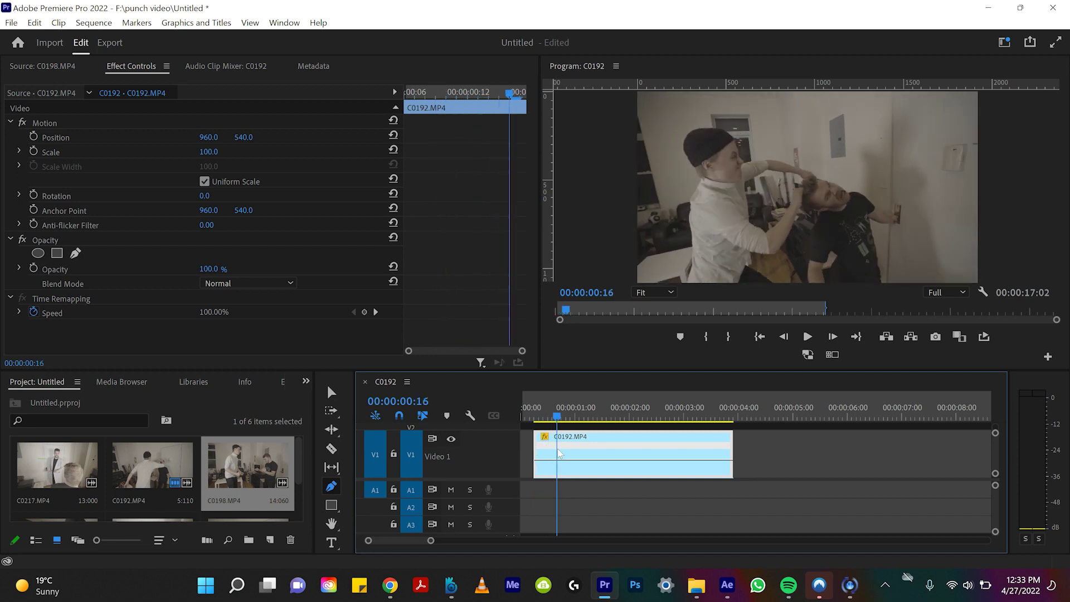
pyautogui.moveTo(560, 455); pyautogui.dragTo(581, 490)
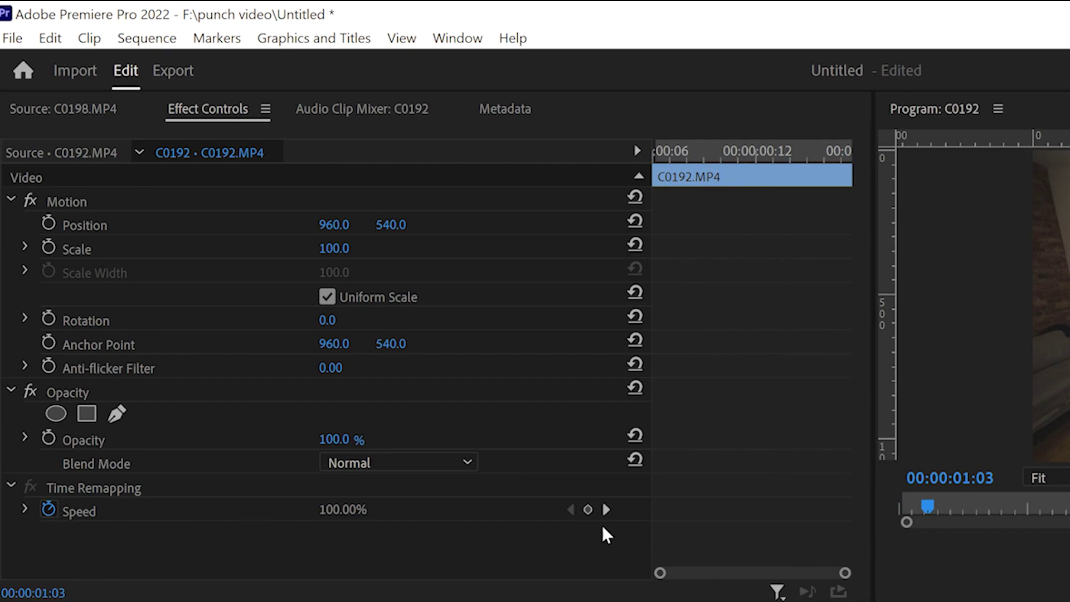
pyautogui.click(588, 509)
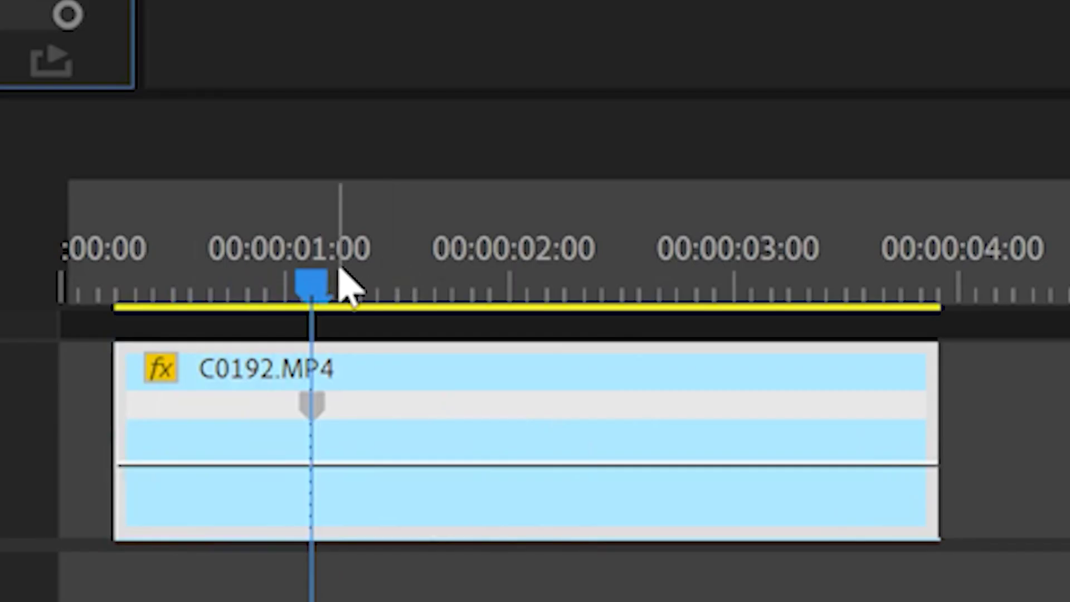
# Find the moment of impact and add a second Speed keyframe at 00:00:02:00.
pyautogui.moveTo(322, 274); pyautogui.dragTo(503, 373)
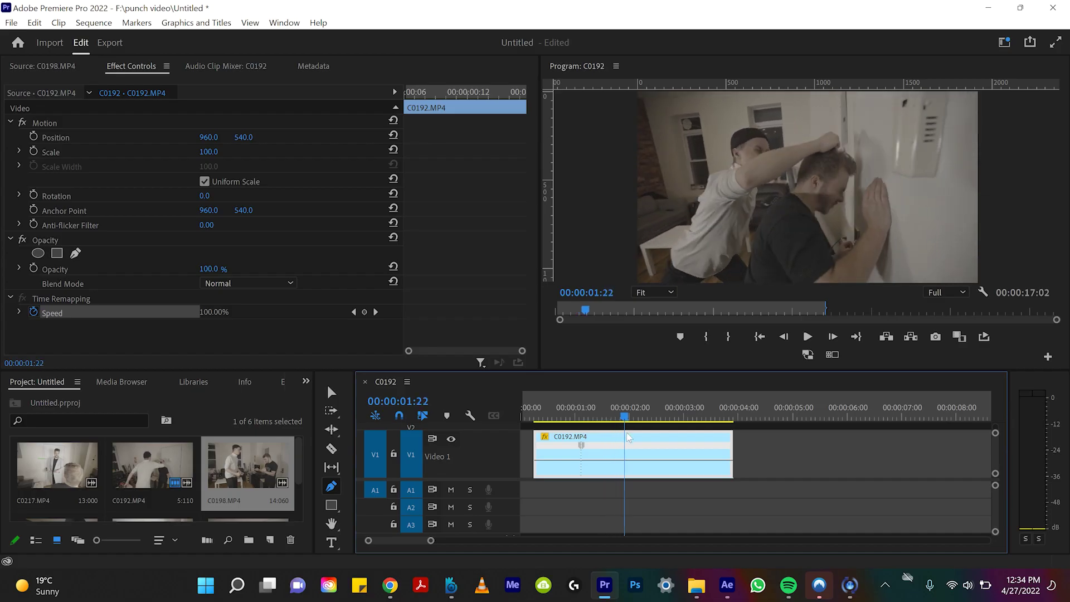
pyautogui.moveTo(627, 433)
pyautogui.mouseDown()
pyautogui.moveTo(640, 435)
pyautogui.moveTo(615, 439)
pyautogui.mouseUp()
pyautogui.press('space')
pyautogui.click(622, 419)
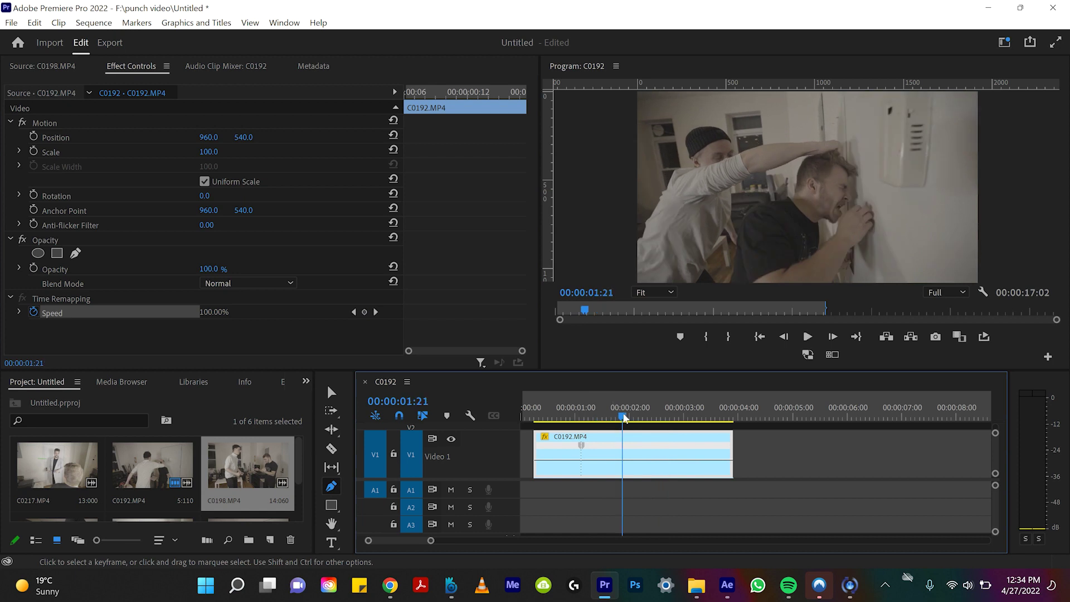
pyautogui.moveTo(626, 418); pyautogui.dragTo(632, 428)
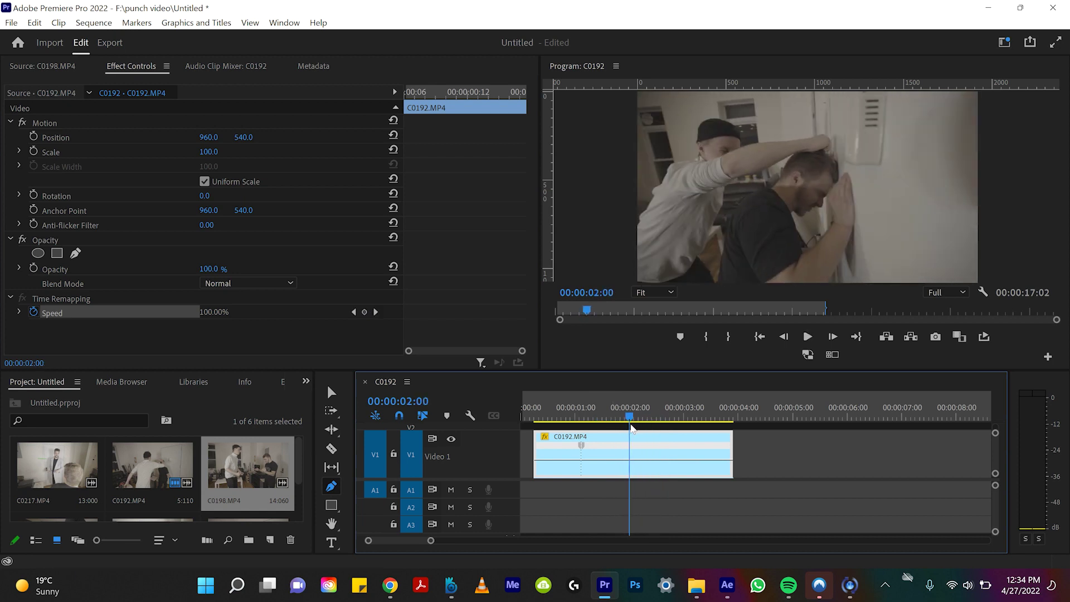
pyautogui.click(365, 313)
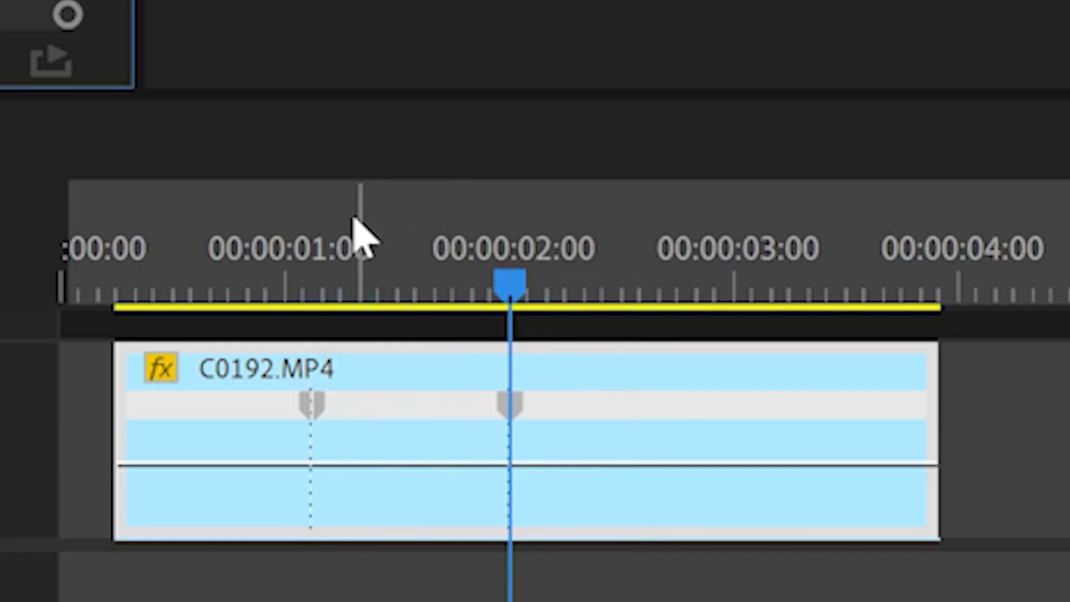
# Raise the clip speed between the two keyframes in two adjustments, playing back the section to judge the impact.
pyautogui.moveTo(360, 234); pyautogui.dragTo(348, 291)
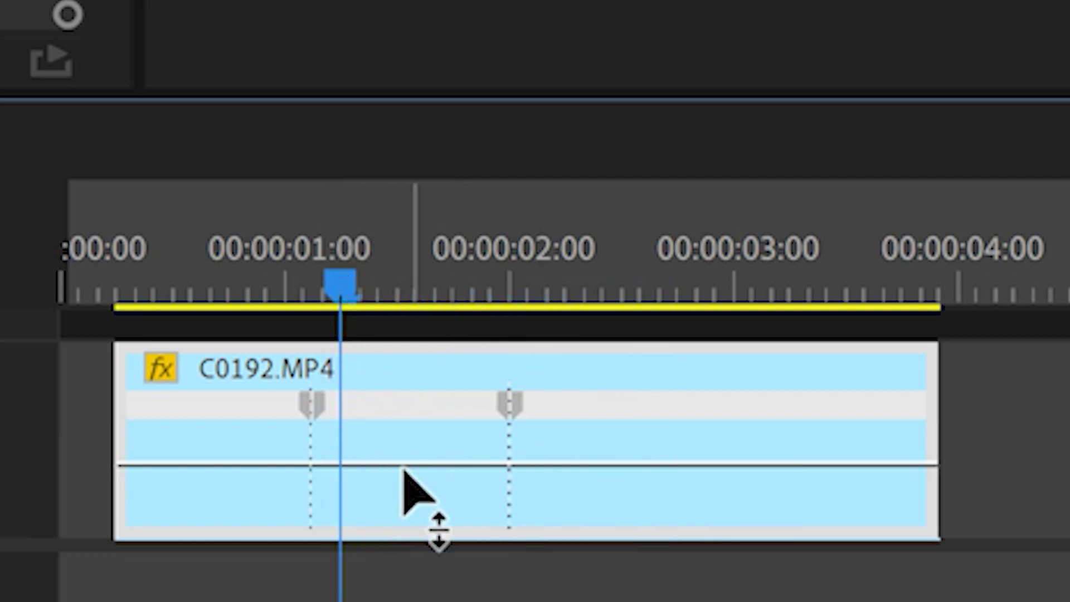
pyautogui.moveTo(402, 471); pyautogui.dragTo(402, 447)
pyautogui.click(281, 244)
pyautogui.press('space')
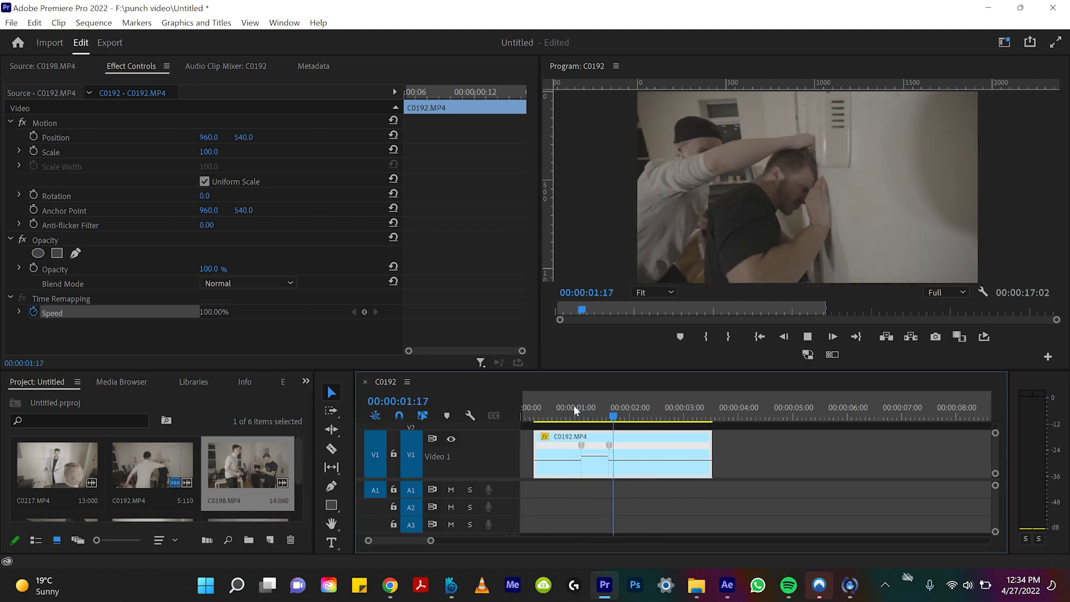
pyautogui.click(573, 406)
pyautogui.moveTo(590, 457); pyautogui.dragTo(590, 453)
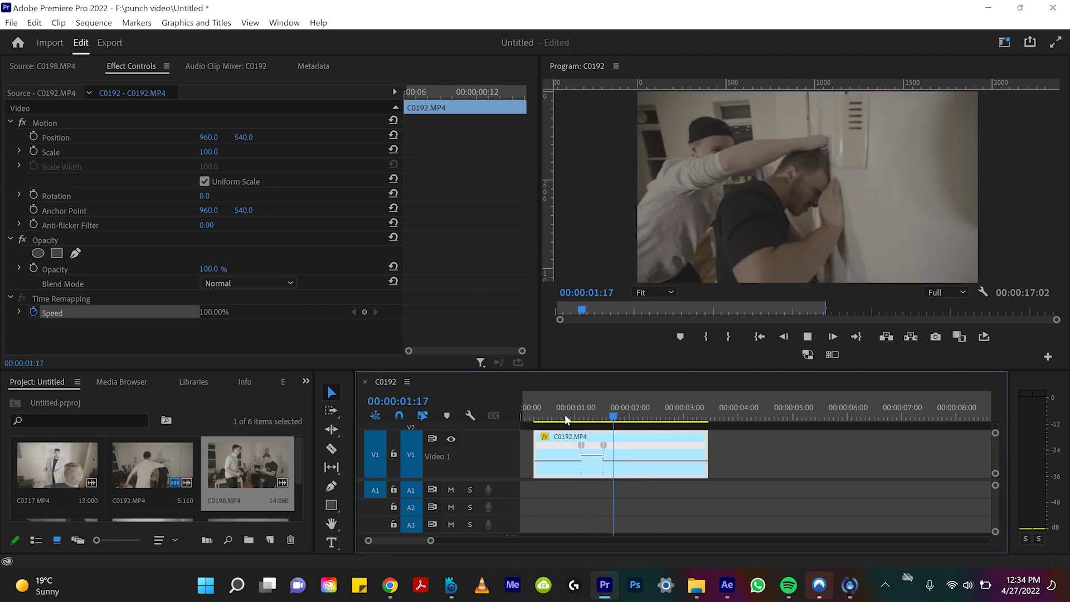
pyautogui.press('space')
pyautogui.moveTo(565, 416); pyautogui.dragTo(623, 435)
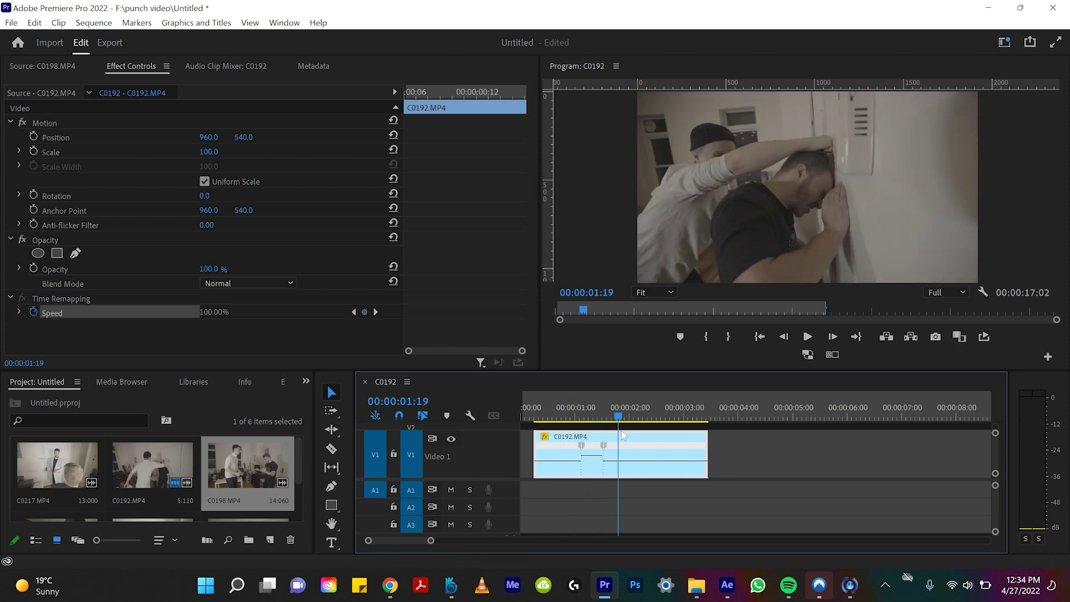
# Split the first speed keyframe into a gradual ramp from 00:00:01:03 to about 00:00:01:06.
pyautogui.moveTo(433, 544); pyautogui.dragTo(413, 544)
pyautogui.scroll(1, 720, 463)
pyautogui.moveTo(657, 414); pyautogui.dragTo(681, 427)
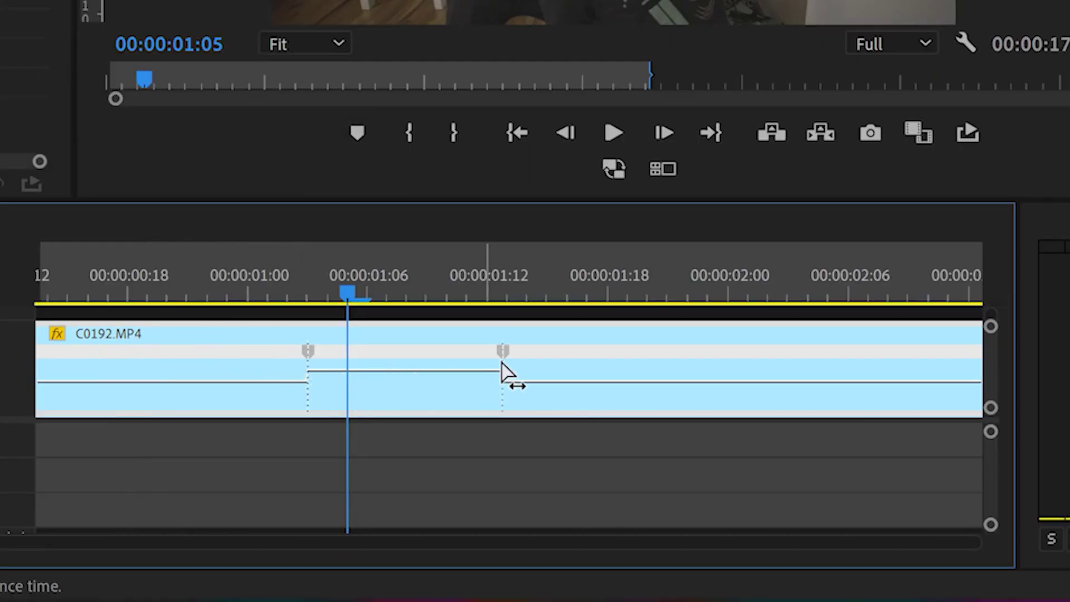
pyautogui.moveTo(306, 357)
pyautogui.mouseDown()
pyautogui.moveTo(345, 358)
pyautogui.moveTo(318, 357)
pyautogui.mouseUp()
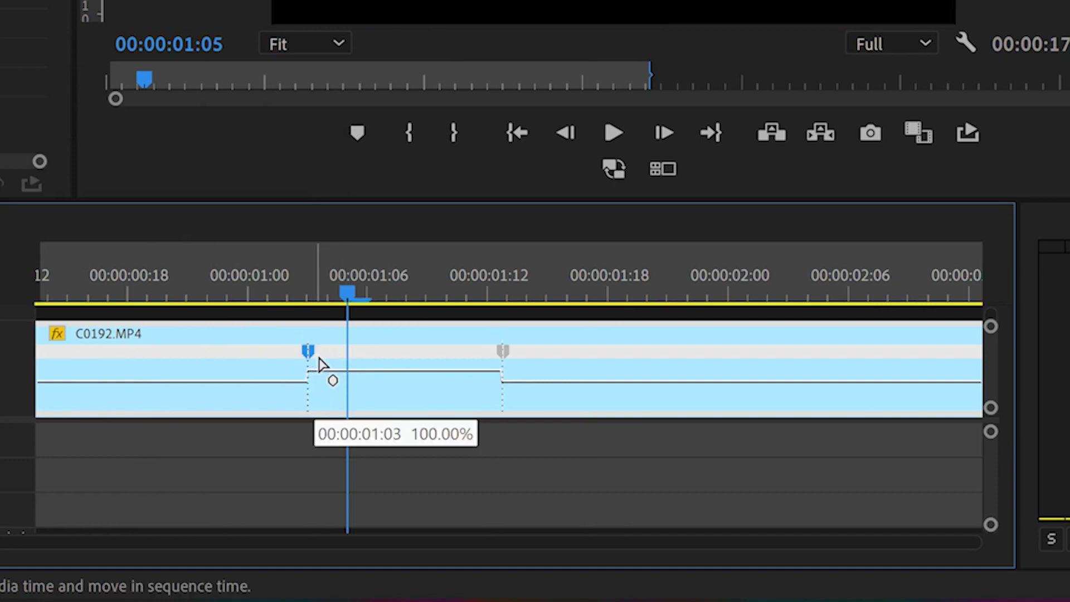
pyautogui.moveTo(330, 372); pyautogui.dragTo(385, 365)
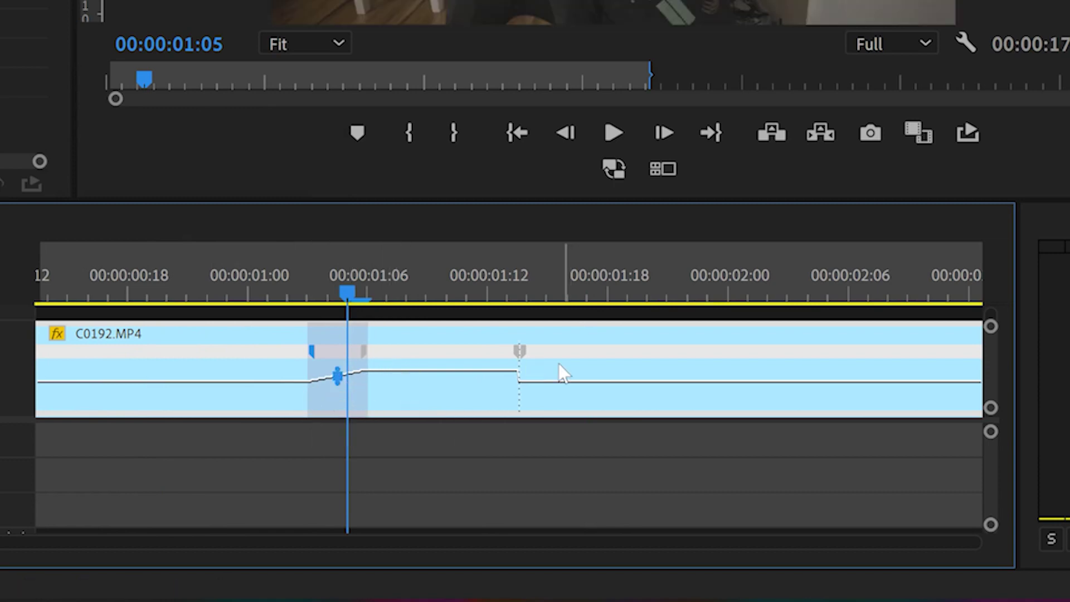
# Split the second speed keyframe into a gradual ramp from about 00:00:01:12 to 00:00:01:17 and slightly lengthen the first ramp.
pyautogui.moveTo(518, 362); pyautogui.dragTo(607, 384)
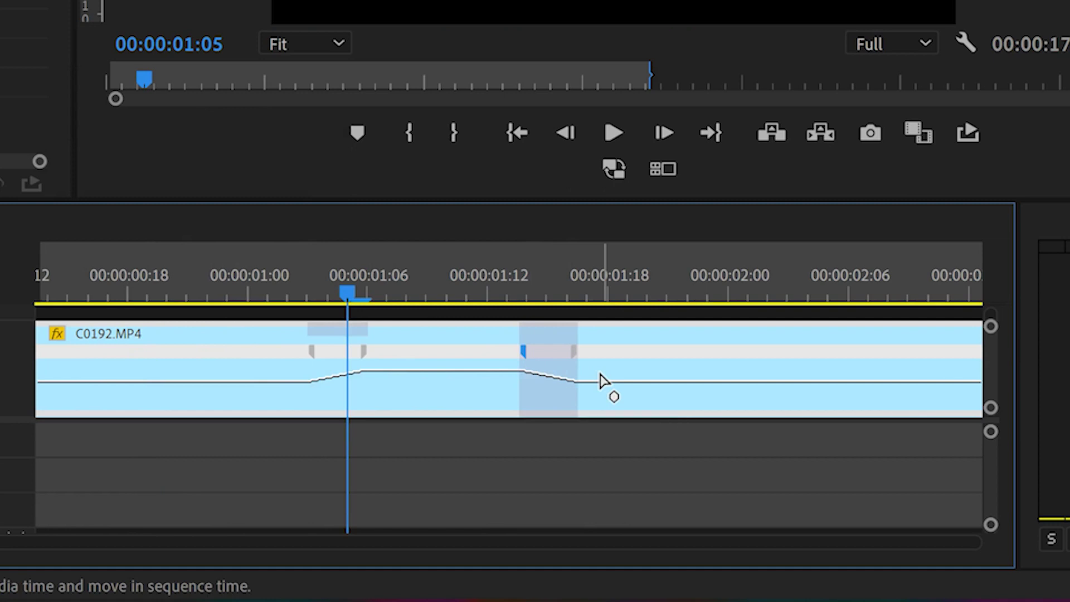
pyautogui.moveTo(524, 359); pyautogui.dragTo(501, 359)
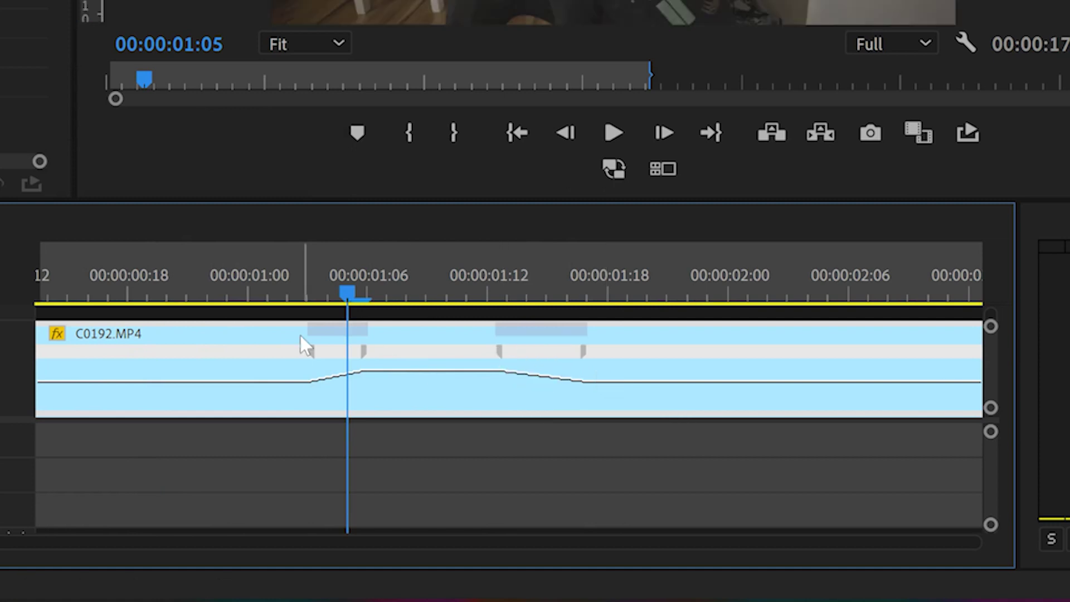
pyautogui.moveTo(361, 358); pyautogui.dragTo(370, 356)
pyautogui.moveTo(231, 296); pyautogui.dragTo(307, 319)
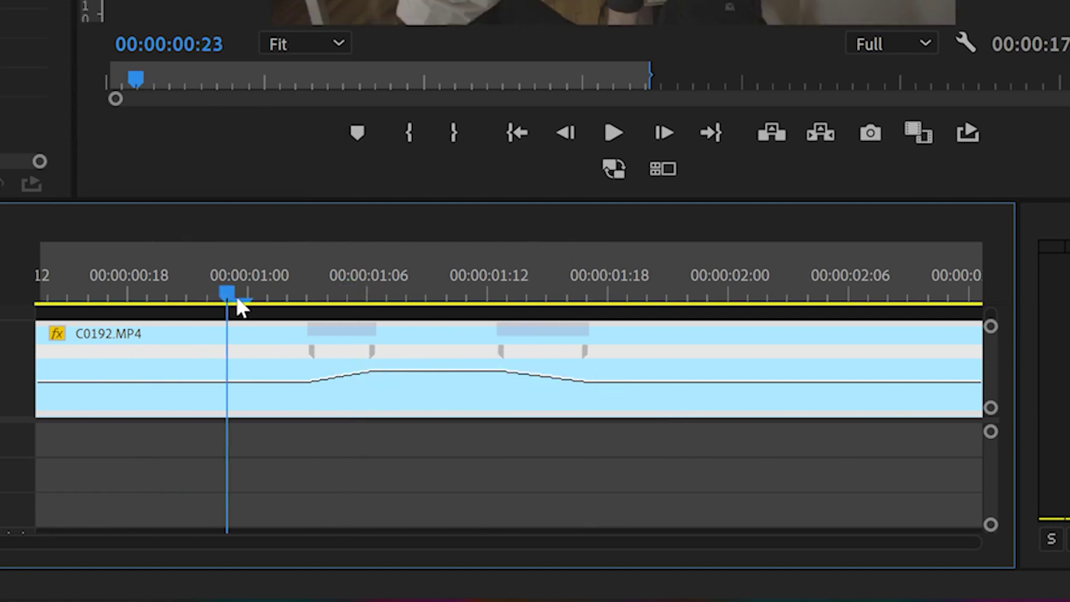
pyautogui.moveTo(655, 430); pyautogui.dragTo(594, 446)
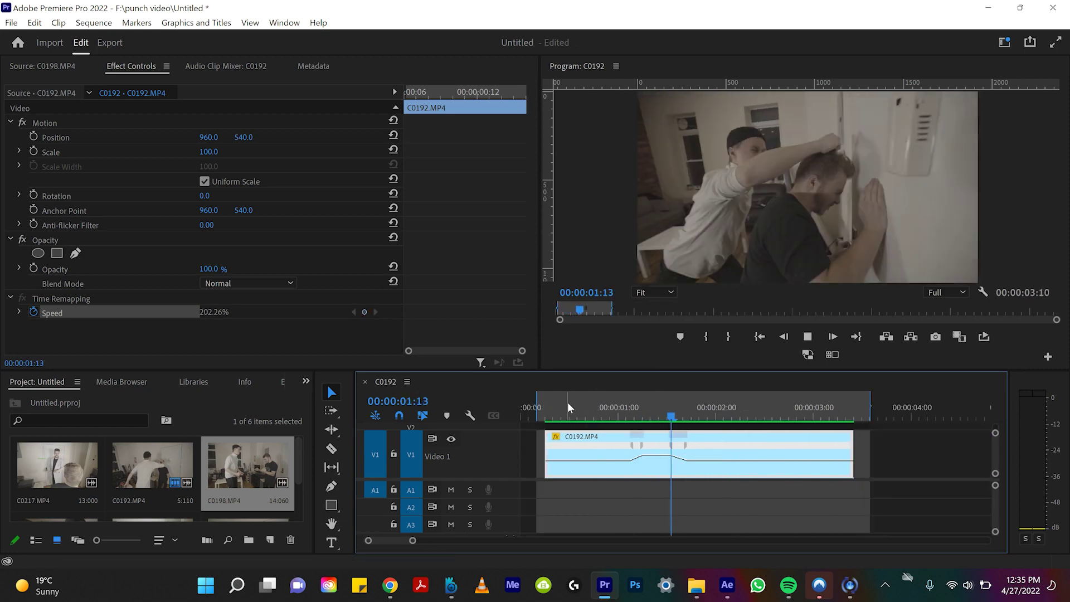
# Play back the ramped section of C0192.MP4 several times to judge how the impact looks.
pyautogui.click(604, 405)
pyautogui.press('space')
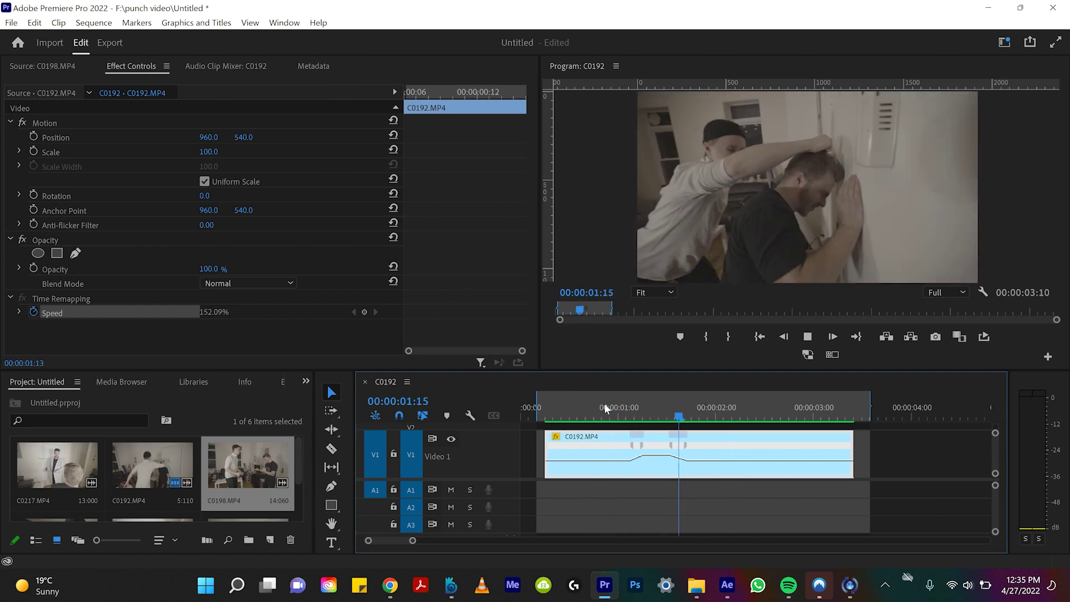
pyautogui.click(605, 405)
pyautogui.press('space')
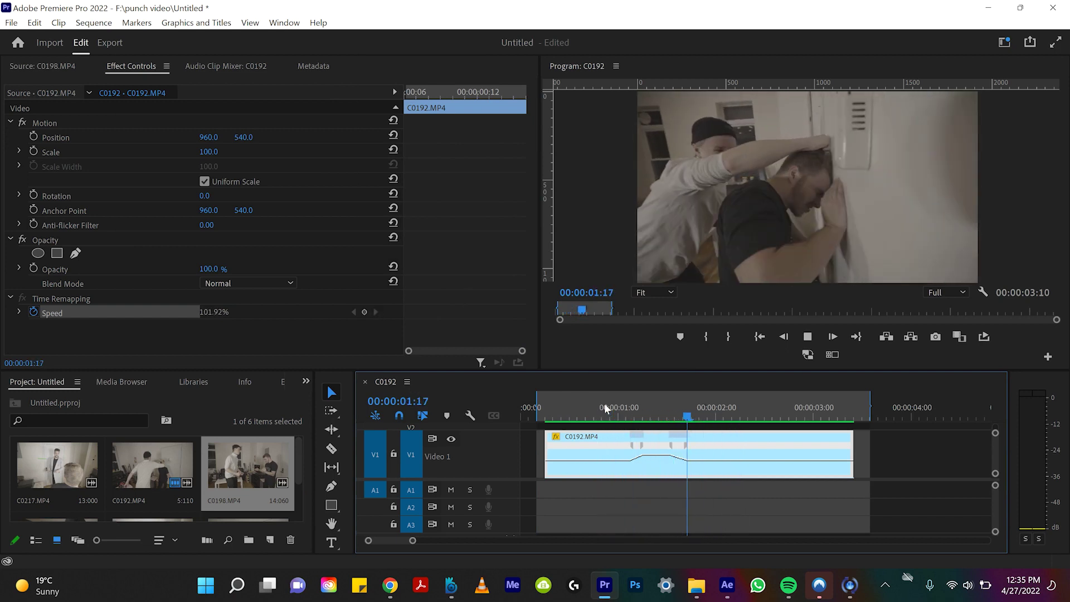
pyautogui.press('space')
# Readjust the ramp handles of both speed keyframes in C0192.MP4 and render the preview.
pyautogui.moveTo(667, 409); pyautogui.dragTo(671, 408)
pyautogui.click(671, 412)
pyautogui.moveTo(685, 446); pyautogui.dragTo(637, 446)
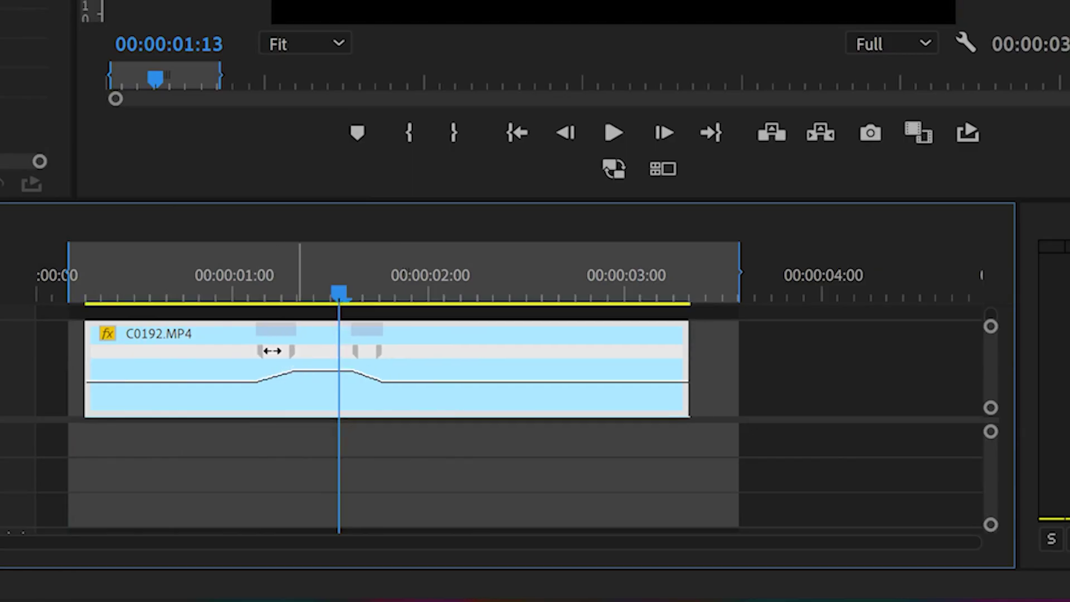
pyautogui.moveTo(260, 352); pyautogui.dragTo(273, 353)
pyautogui.press('Return')
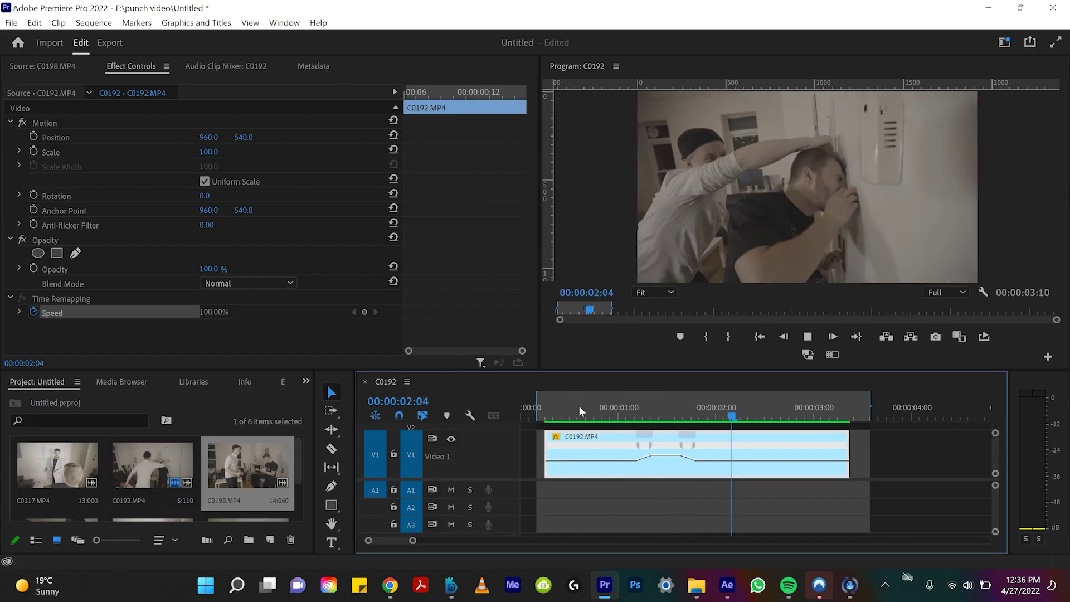
# Replay the rendered C0192.MP4 hit from shortly before the ramp to check the refined timing.
pyautogui.click(580, 405)
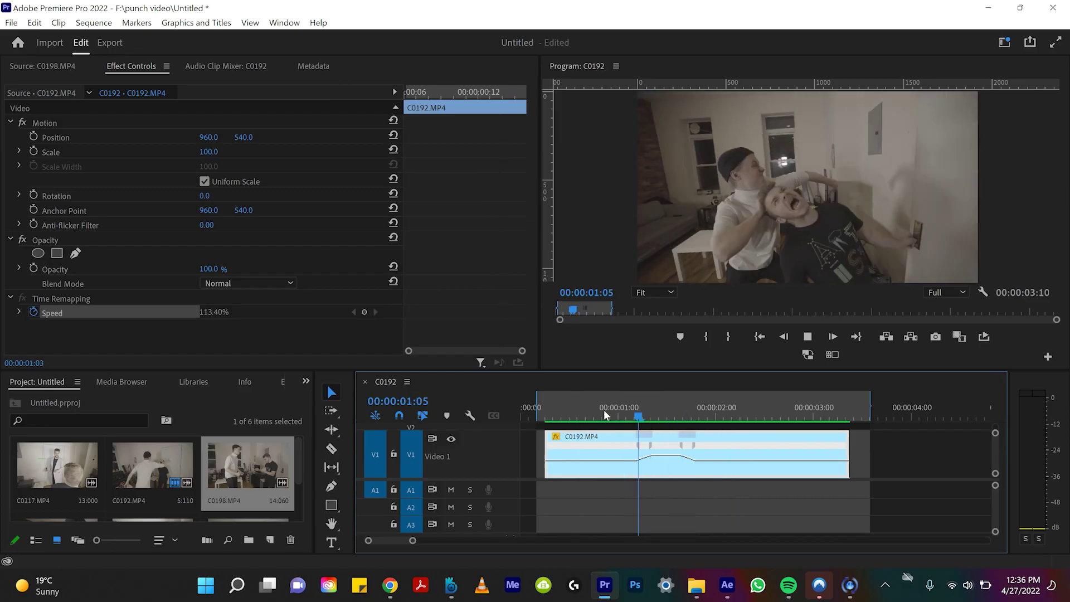
pyautogui.click(594, 402)
pyautogui.press('space')
pyautogui.click(619, 406)
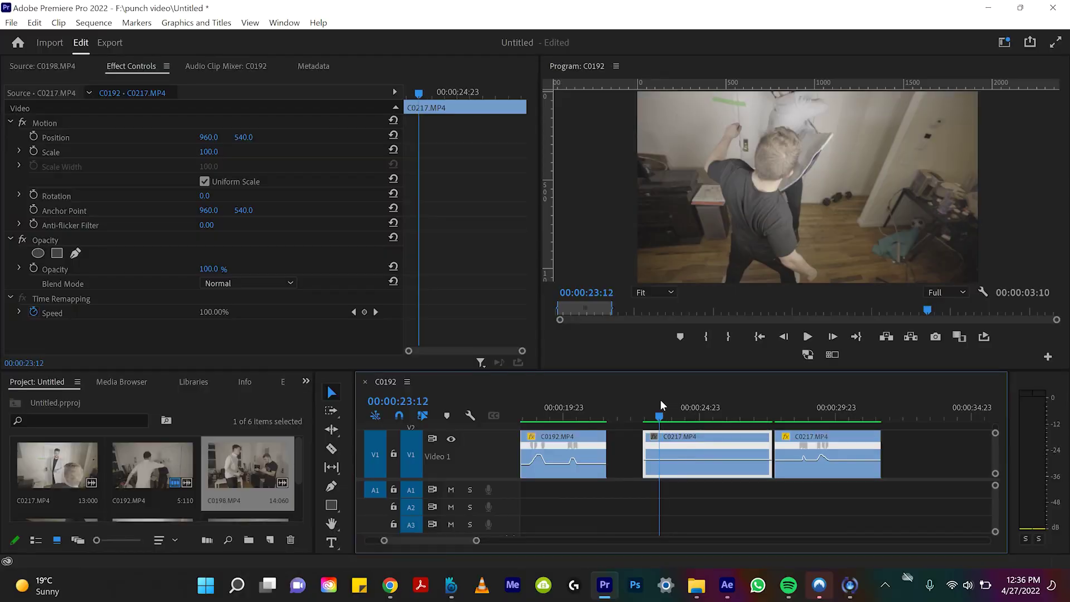
# Play and scrub the first C0217.MP4 clip to find where the first punch starts, at 00:00:23:16.
pyautogui.press('=')
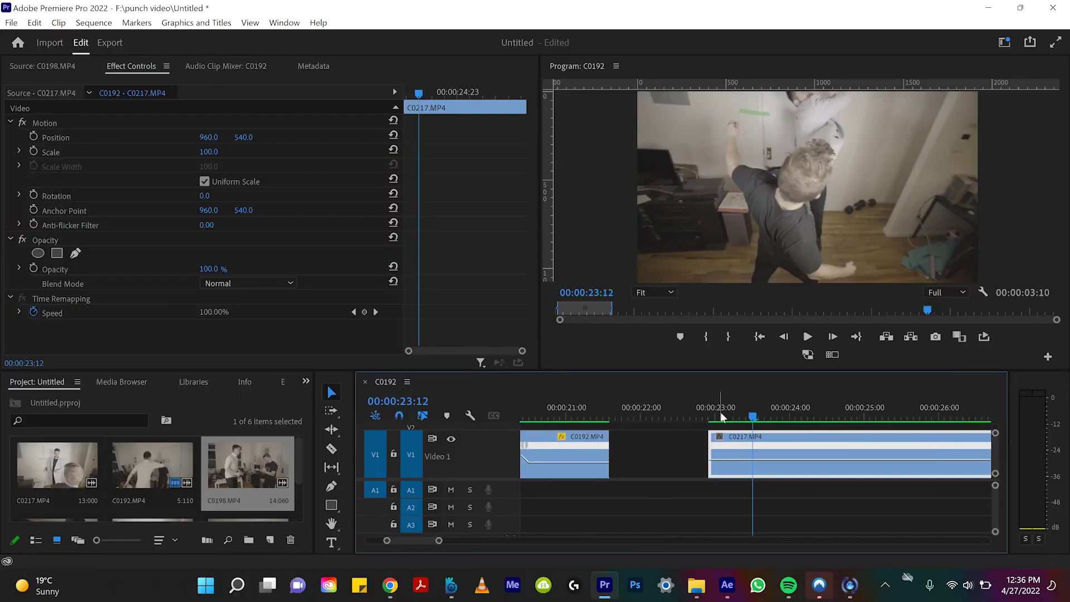
pyautogui.scroll(-1, 710, 431)
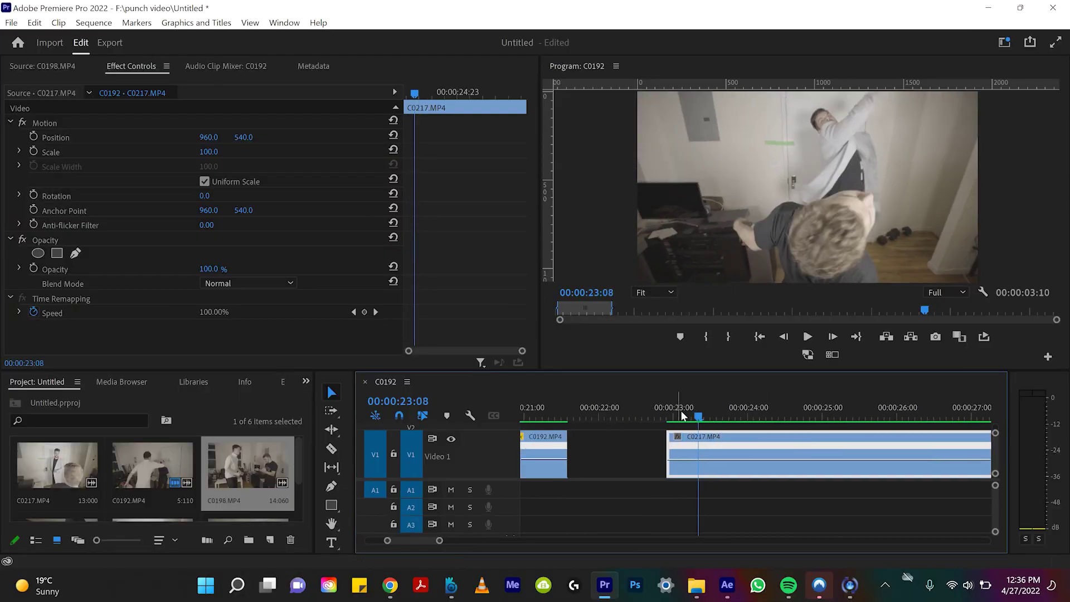
pyautogui.moveTo(690, 416); pyautogui.dragTo(716, 416)
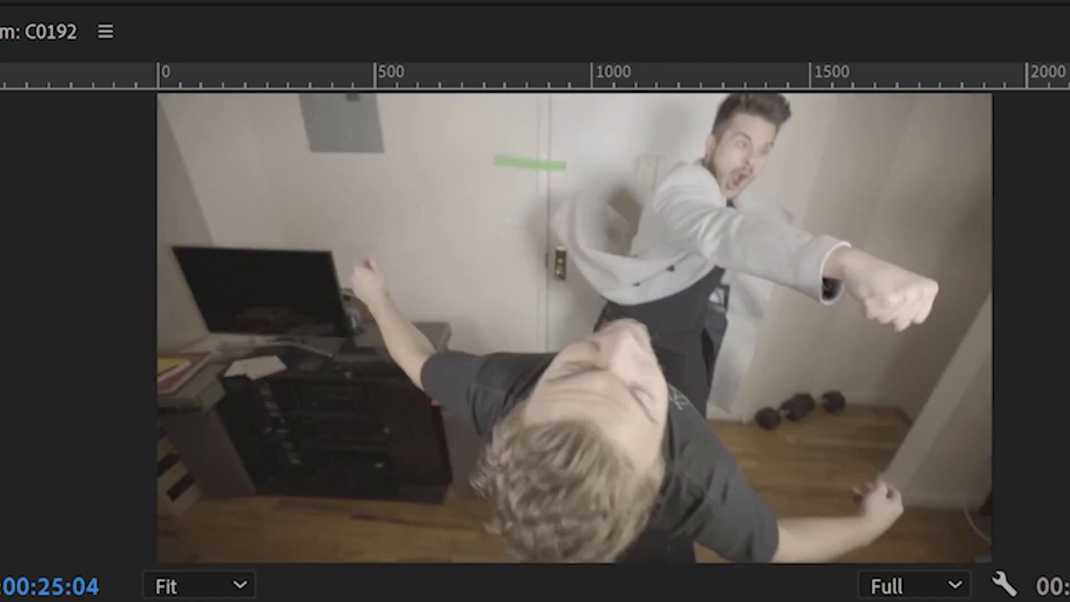
pyautogui.press('space')
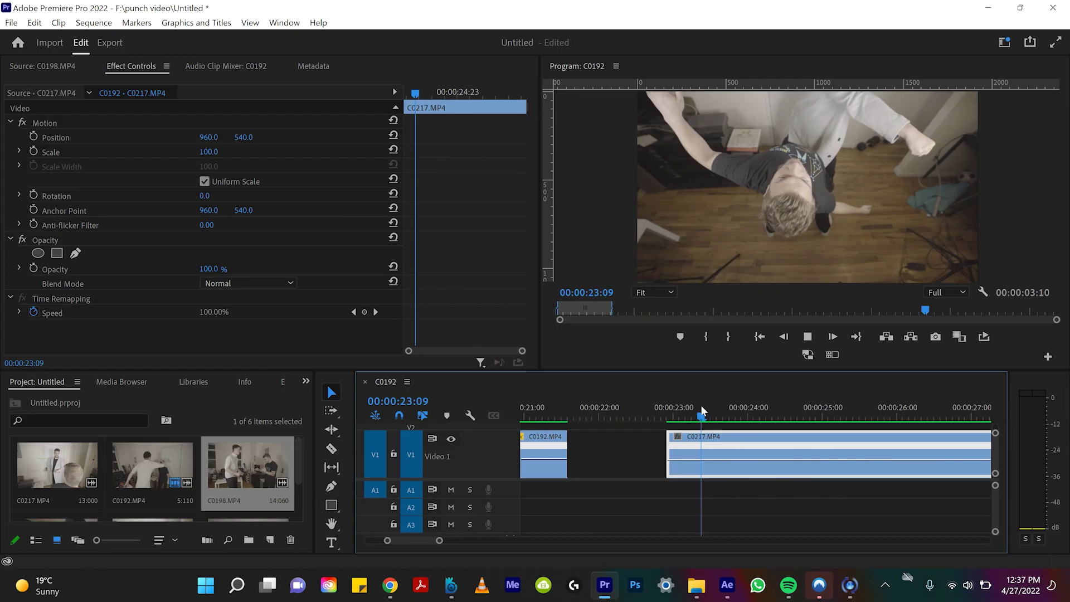
pyautogui.moveTo(700, 403); pyautogui.dragTo(724, 399)
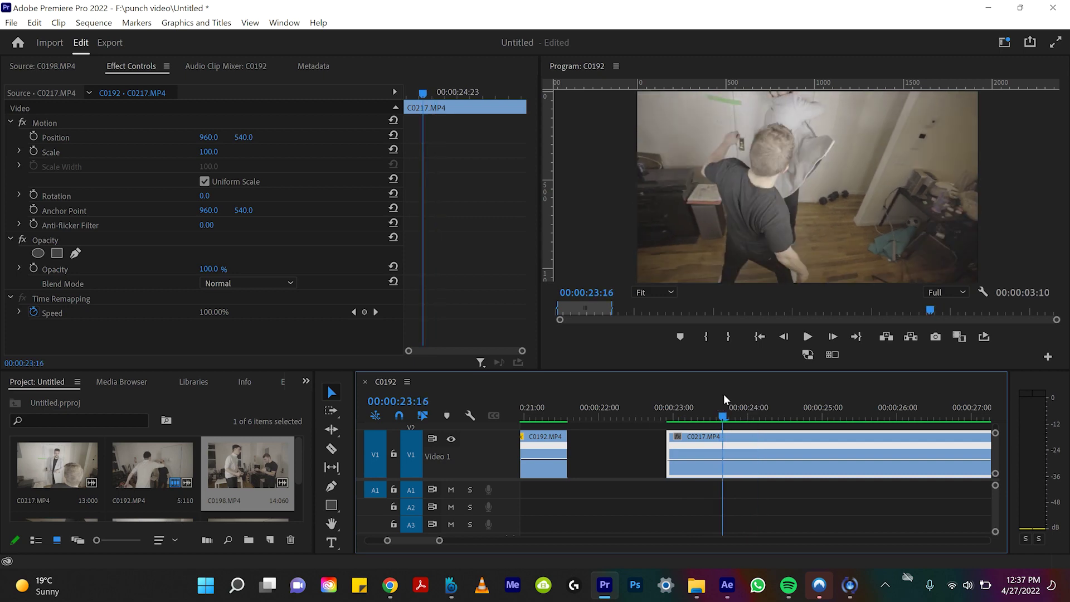
# Bring up the Time Remapping Speed property of C0217.MP4 and add a Speed keyframe at 00:00:23:16.
pyautogui.rightClick(748, 475)
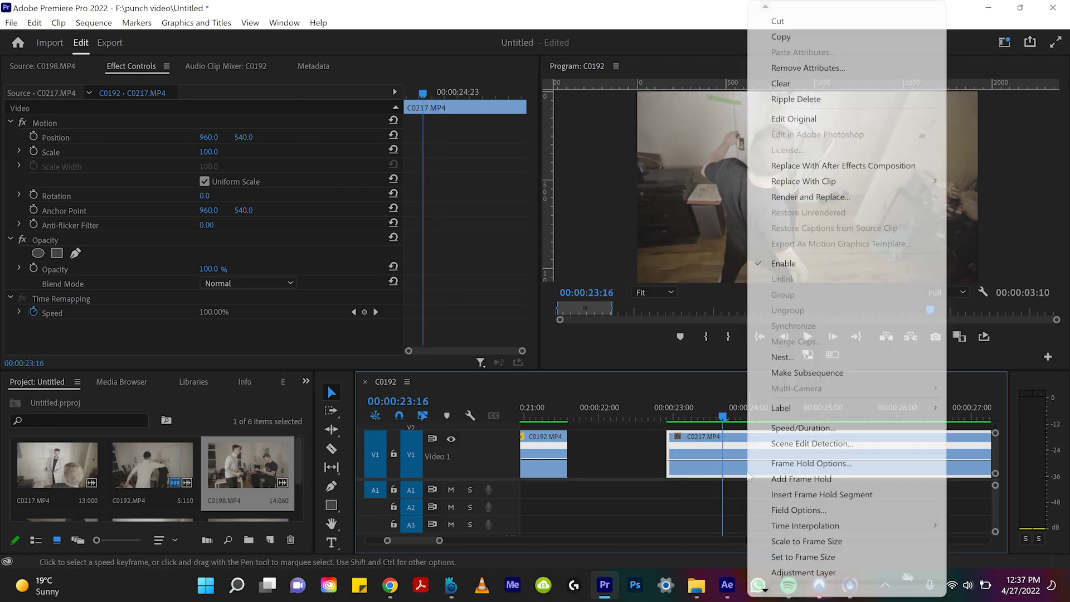
pyautogui.moveTo(772, 592)
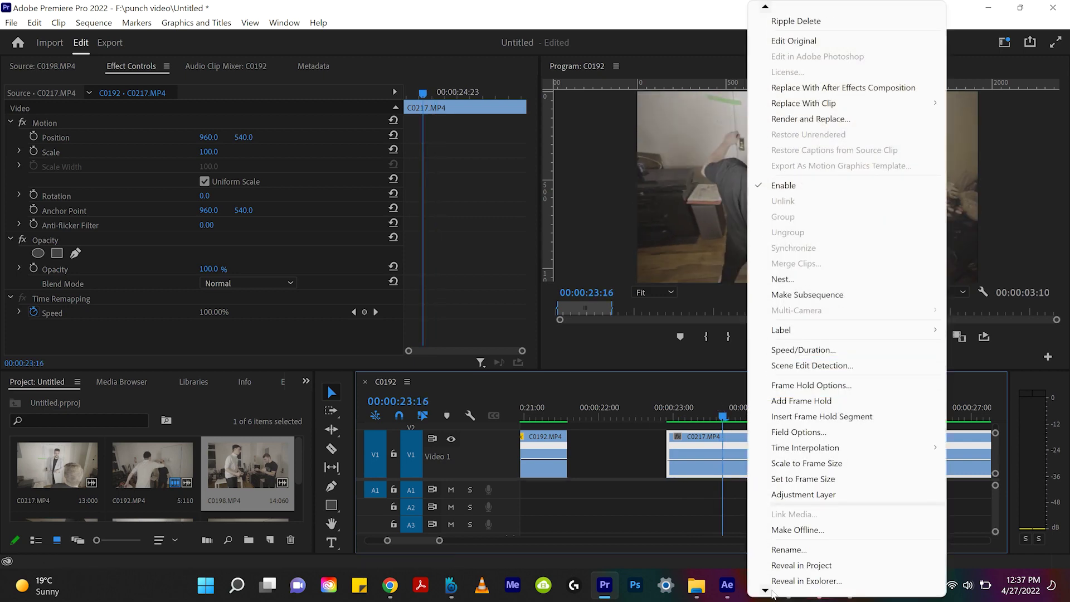
pyautogui.moveTo(791, 568)
pyautogui.moveTo(1006, 566)
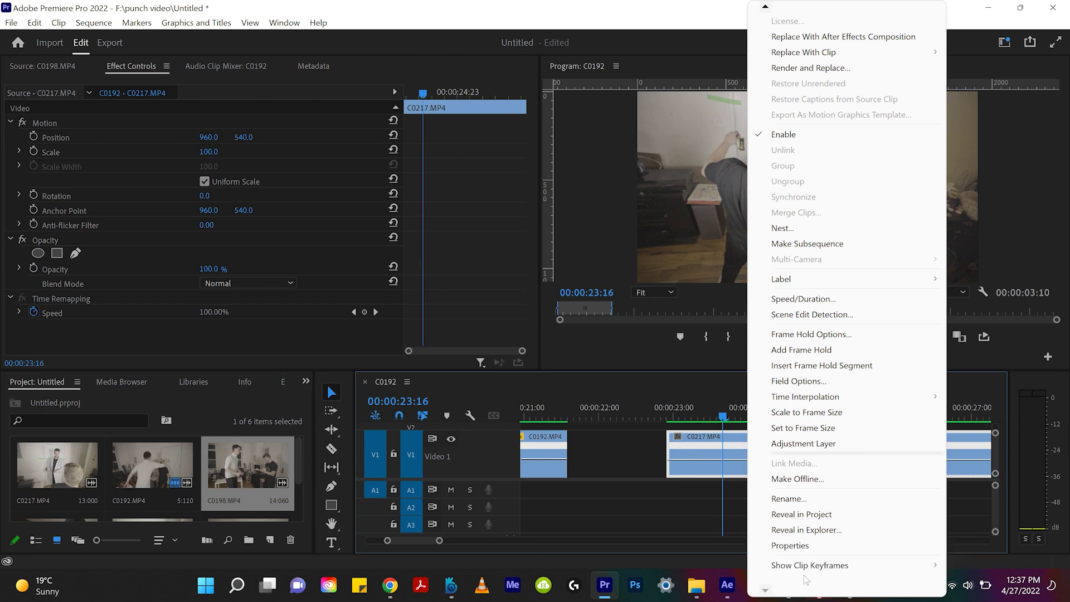
pyautogui.click(700, 449)
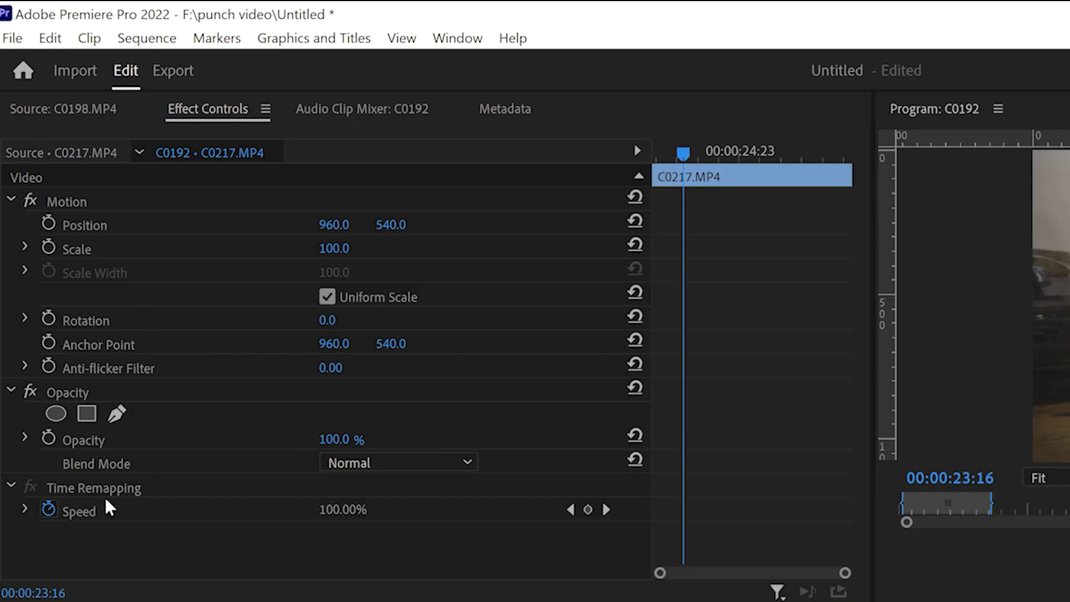
pyautogui.click(78, 510)
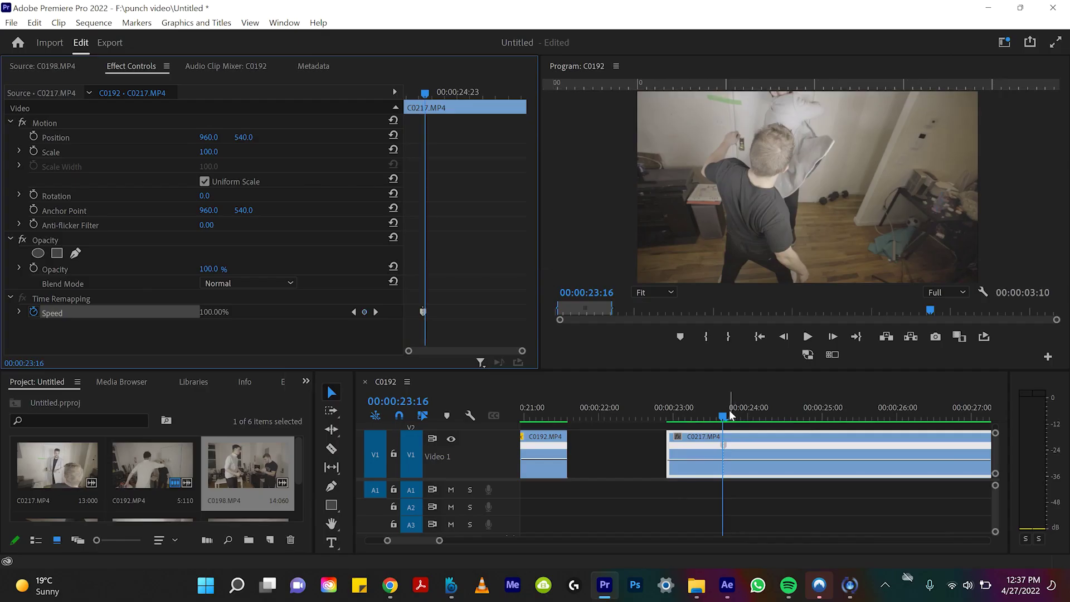
# Add a second Speed keyframe at 00:00:24:03, raise the speed between the two keyframes to 193%, and play back the punch.
pyautogui.moveTo(728, 415); pyautogui.dragTo(761, 415)
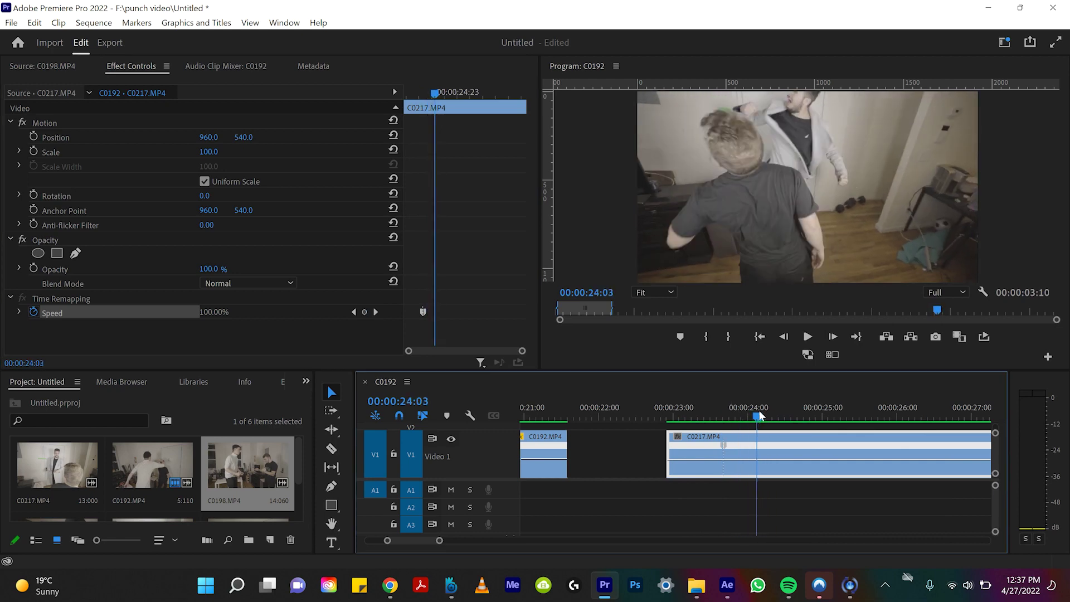
pyautogui.click(364, 313)
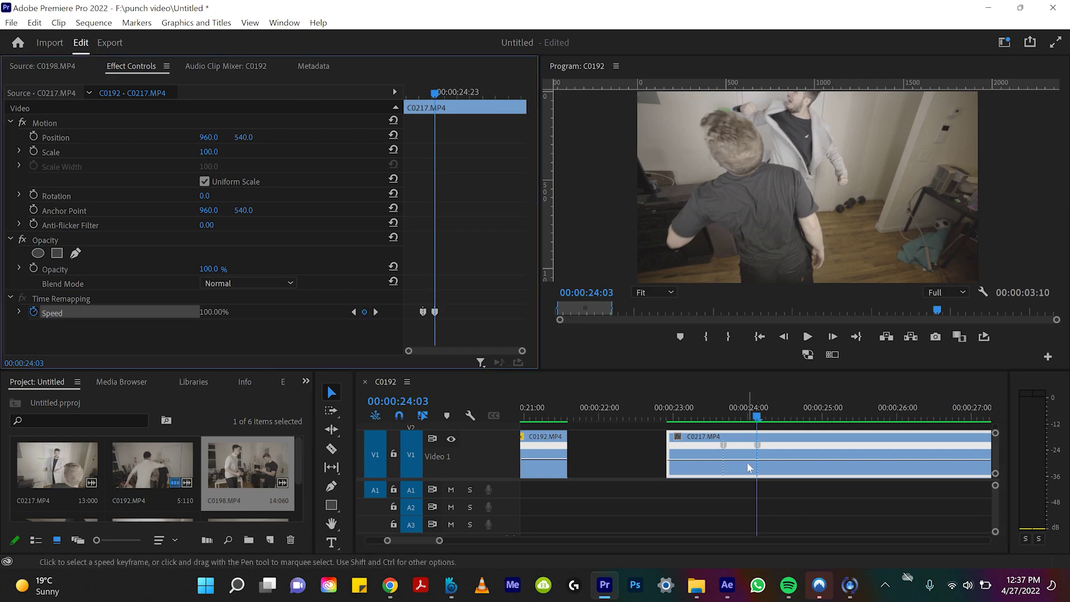
pyautogui.click(738, 425)
pyautogui.click(740, 455)
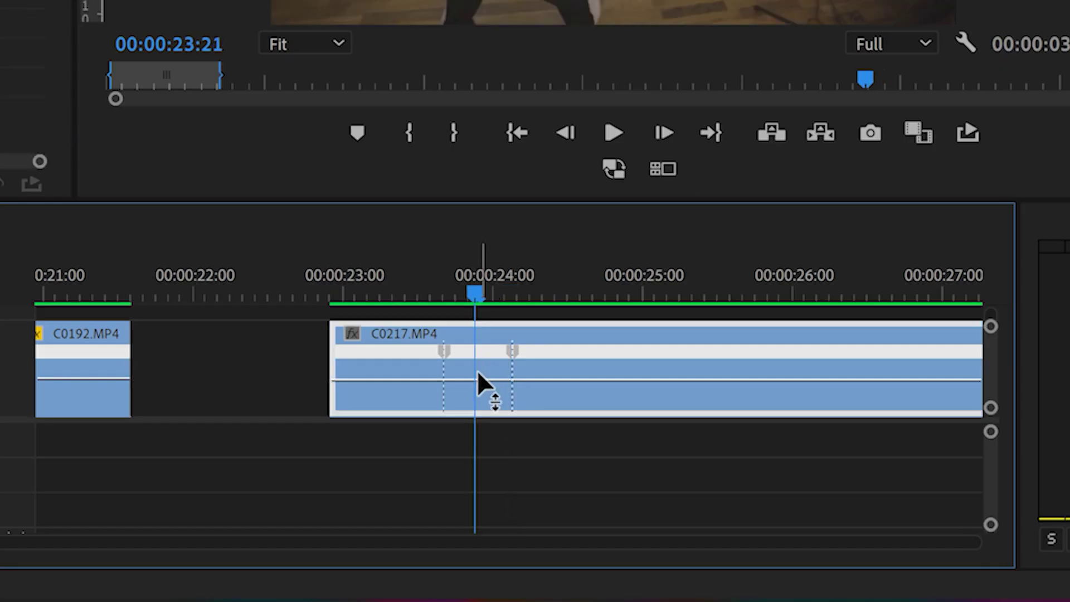
pyautogui.moveTo(477, 379); pyautogui.dragTo(478, 370)
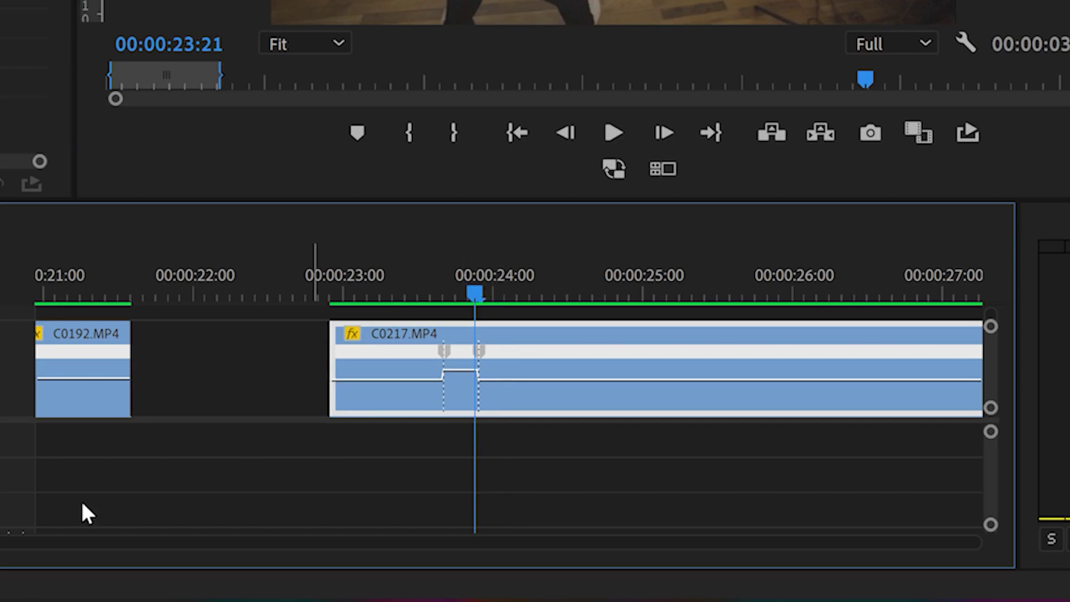
pyautogui.press('space')
pyautogui.click(694, 403)
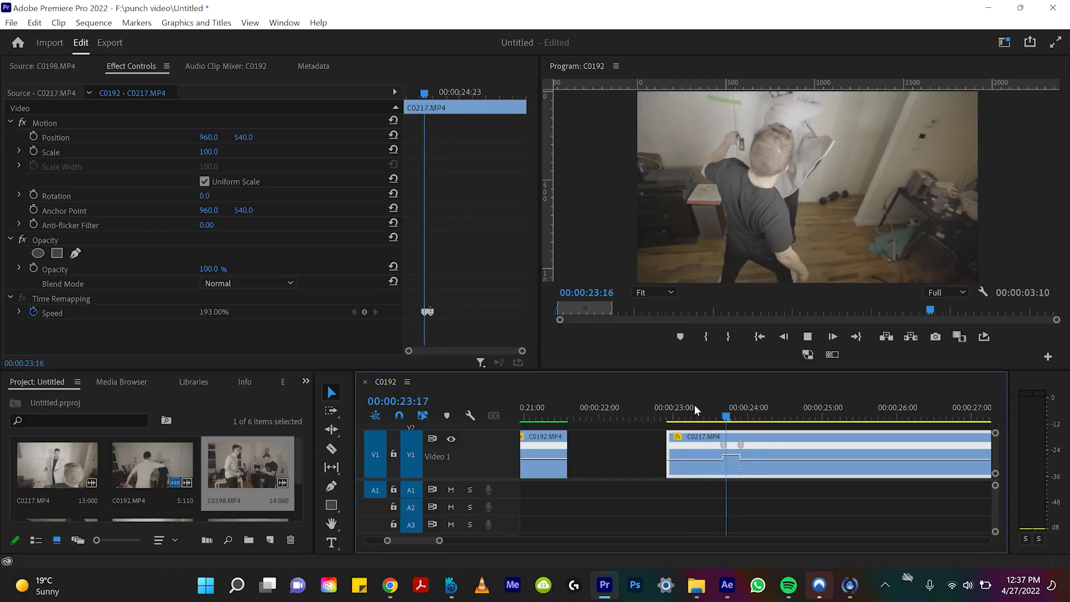
pyautogui.click(694, 404)
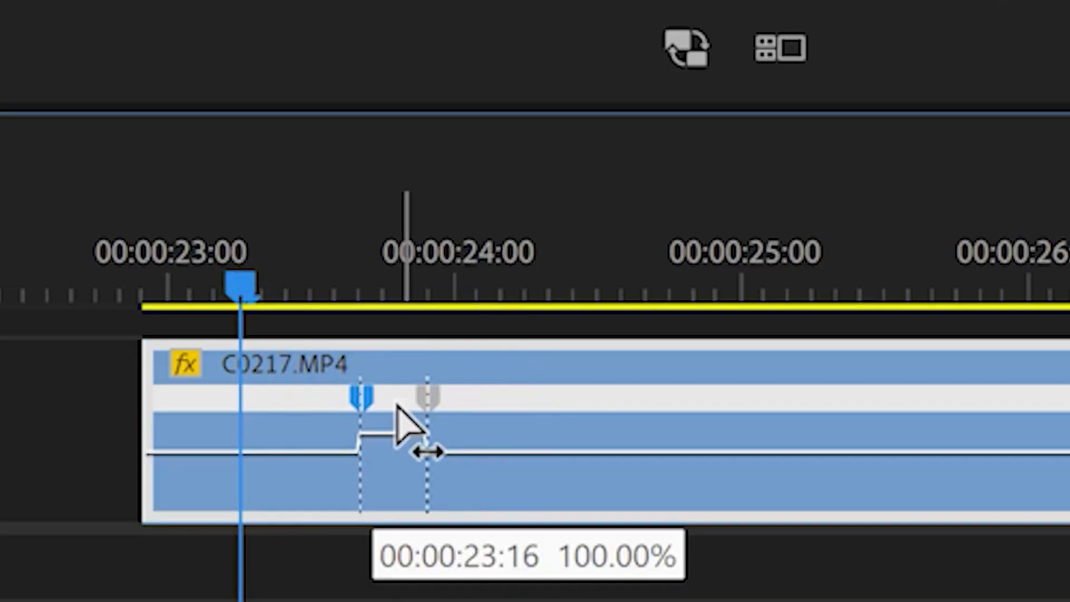
# Split both Speed keyframes of the first punch into gradual, smoothed ramps and play back the result.
pyautogui.moveTo(390, 400); pyautogui.dragTo(438, 405)
pyautogui.click(400, 401)
pyautogui.press('space')
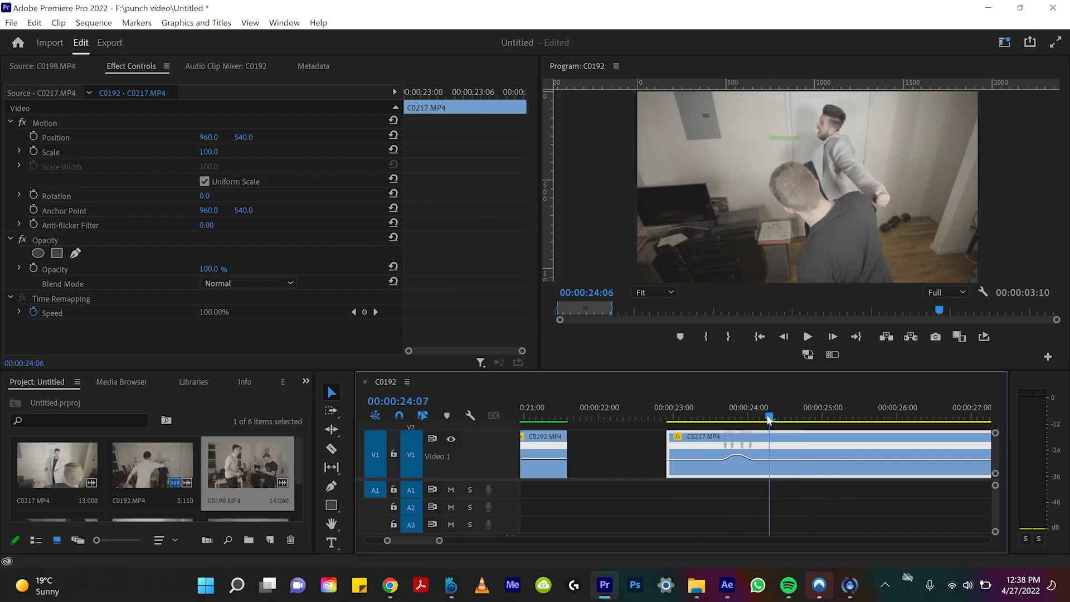
# Find the second punch in C0217.MP4 and add Speed keyframes at 00:00:24:06 and 00:00:24:21.
pyautogui.moveTo(770, 420); pyautogui.dragTo(715, 397)
pyautogui.press('space')
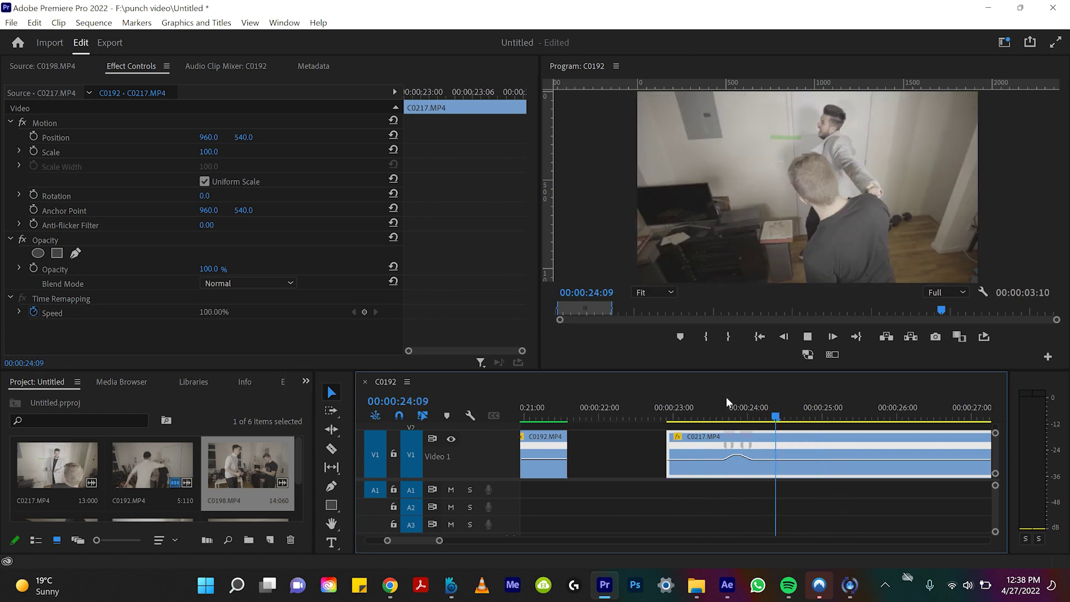
pyautogui.moveTo(795, 417); pyautogui.dragTo(768, 405)
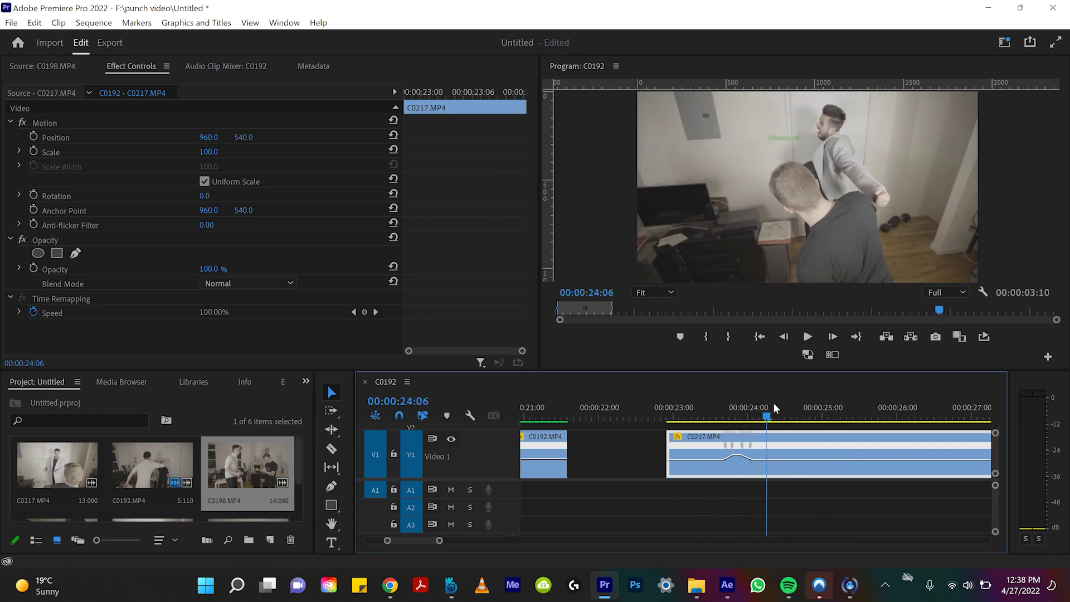
pyautogui.click(364, 314)
pyautogui.moveTo(762, 419); pyautogui.dragTo(817, 435)
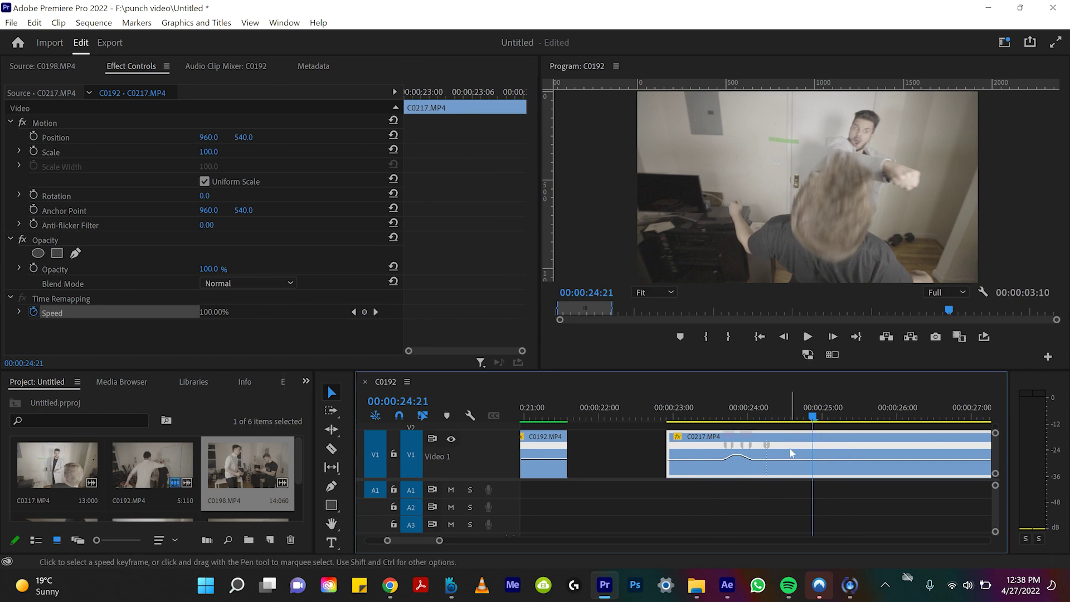
pyautogui.click(365, 314)
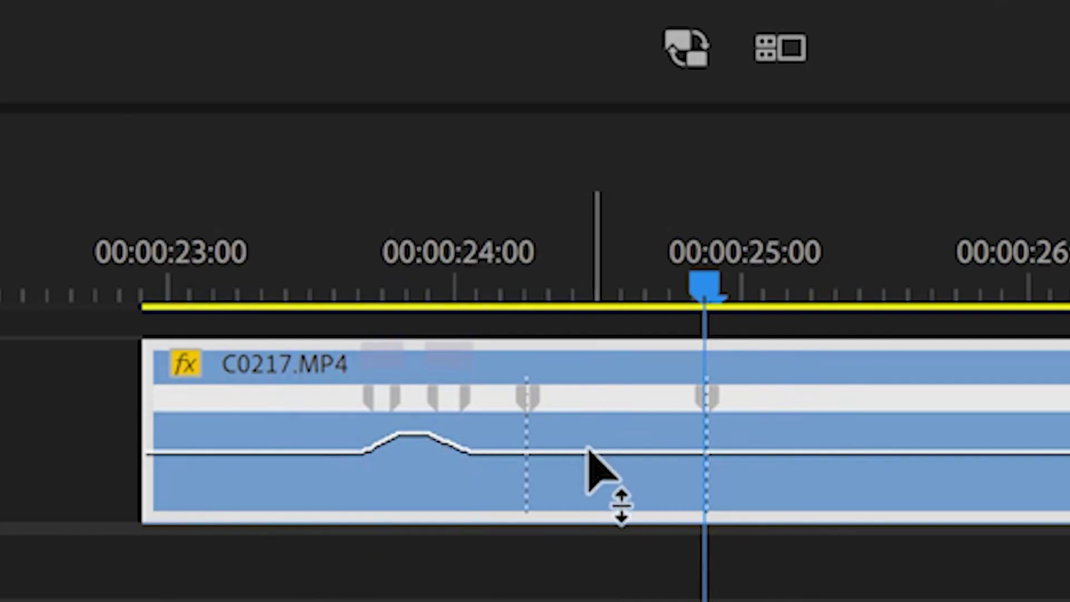
# Raise the second punch's speed to 212% between its keyframes and split them into gradual ramps, fine-tuning them after a playback.
pyautogui.moveTo(591, 457); pyautogui.dragTo(586, 404)
pyautogui.click(553, 400)
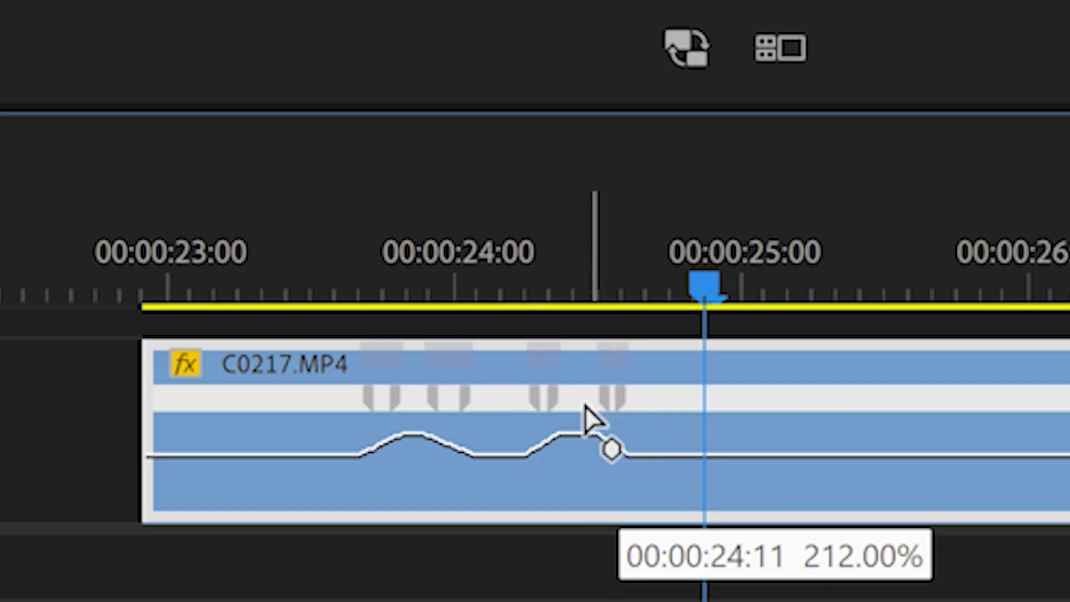
pyautogui.click(485, 233)
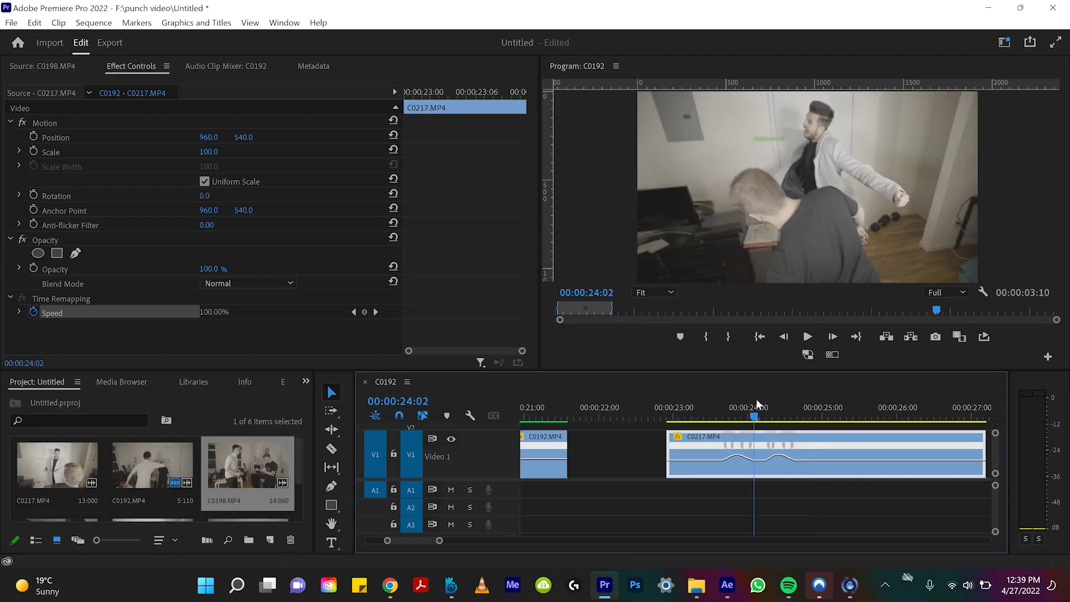
pyautogui.press('space')
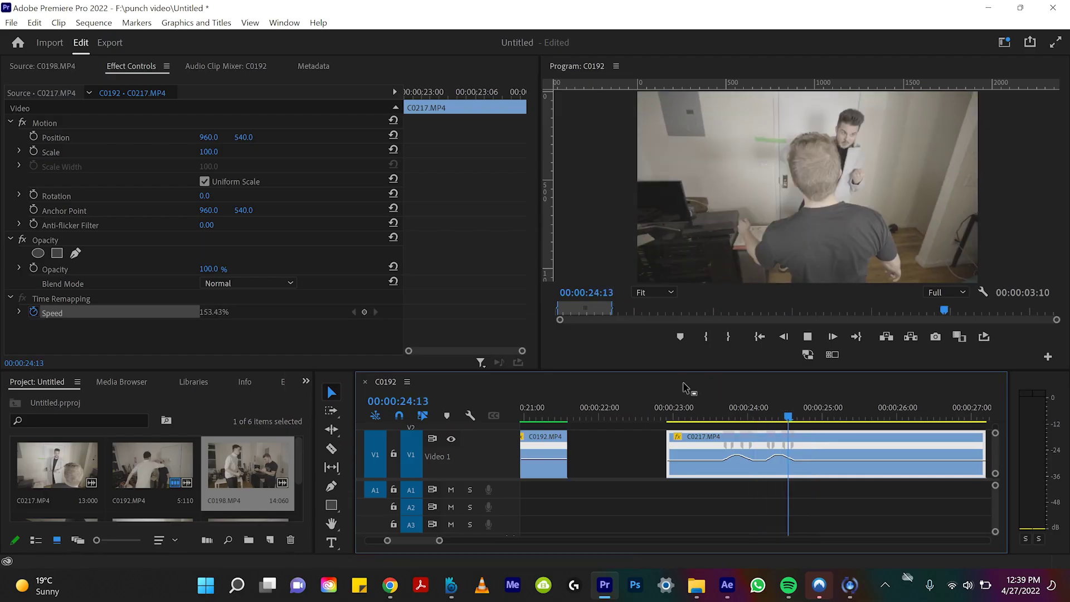
pyautogui.moveTo(765, 452); pyautogui.dragTo(762, 451)
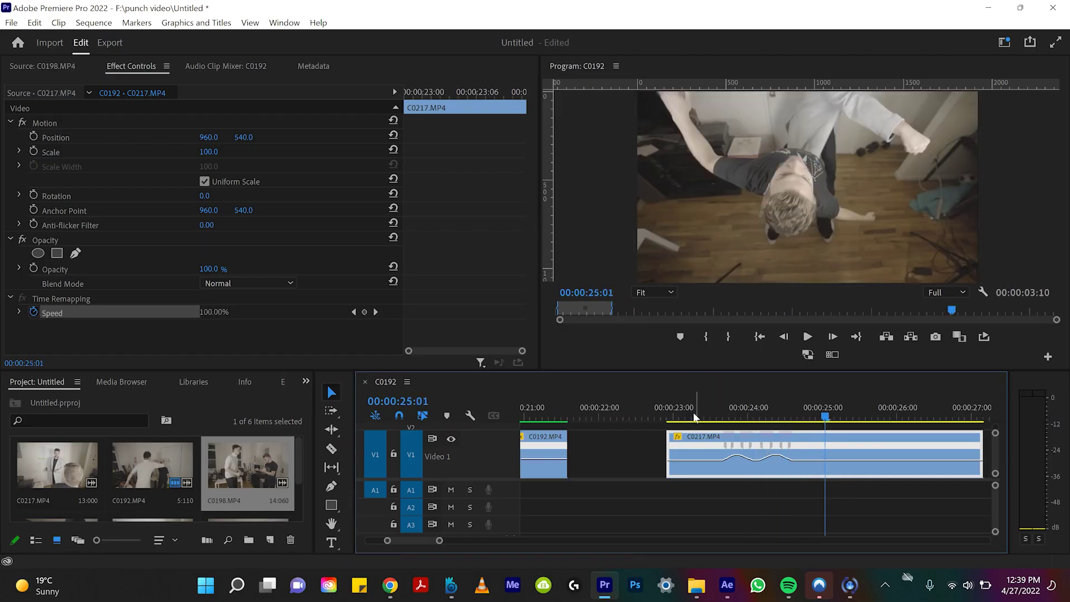
# Mark the range from the start of C0217.MP4 to 00:00:25:09, render its preview, and play back both ramped punches.
pyautogui.moveTo(664, 413); pyautogui.dragTo(668, 412)
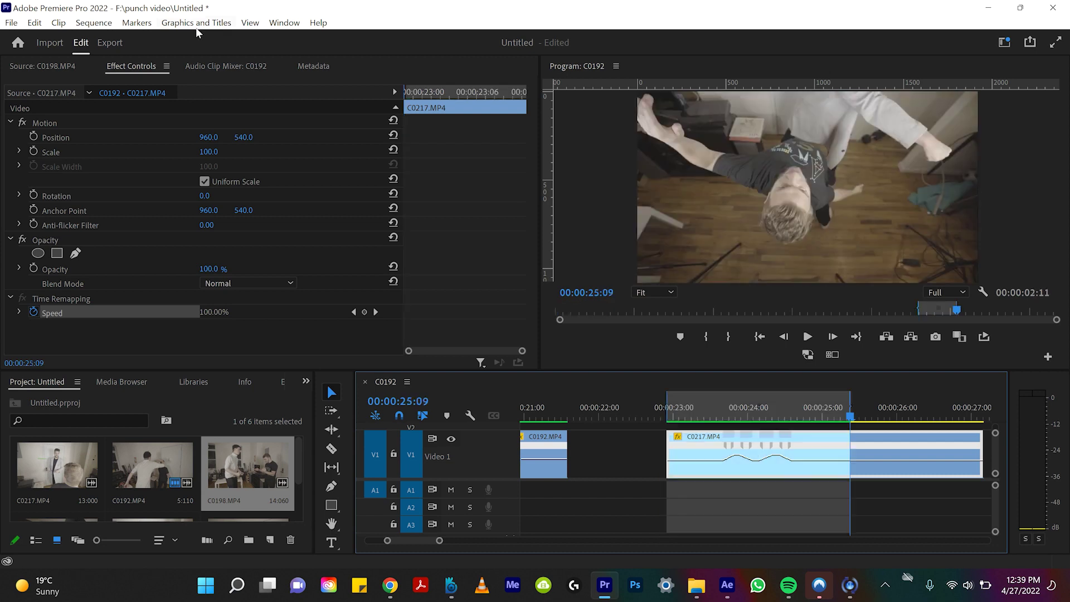
pyautogui.click(984, 338)
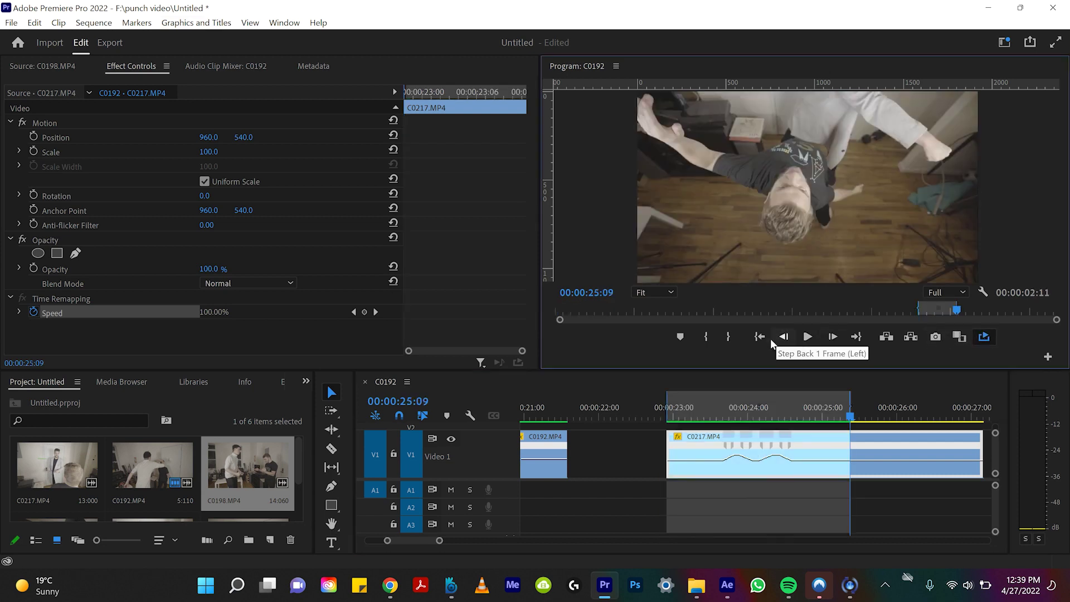
pyautogui.click(807, 336)
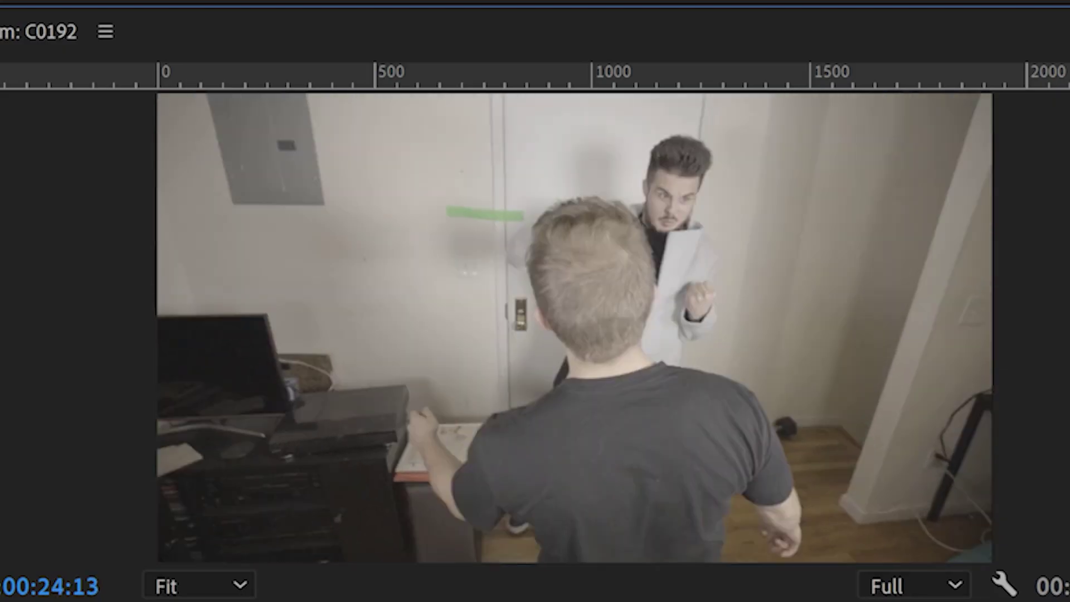